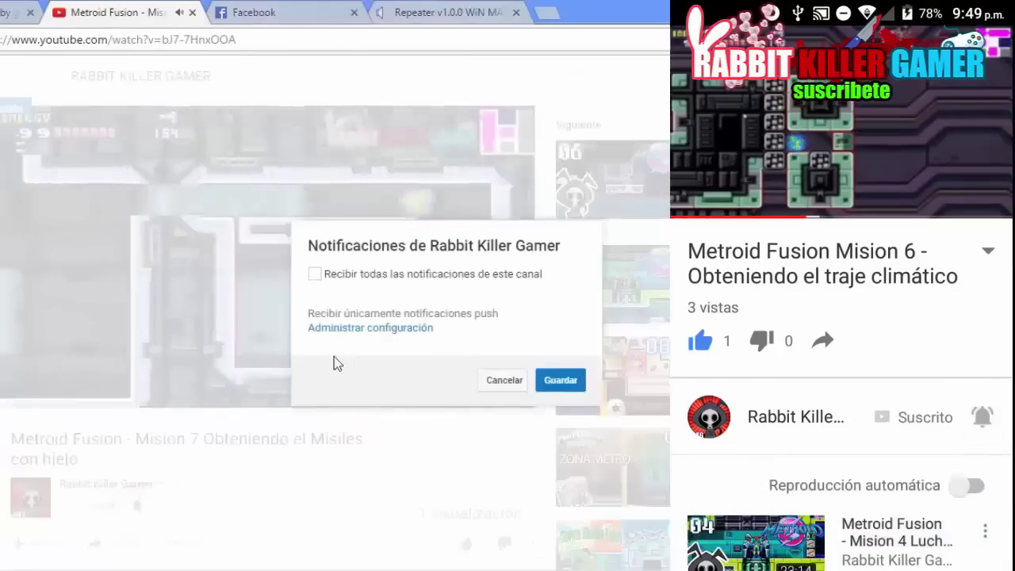
Turn on all notifications for the Rabbit Killer Gamer channel and save the setting
{"action": "left_click", "coordinate": [385, 281]}
{"action": "left_click", "coordinate": [565, 379]}
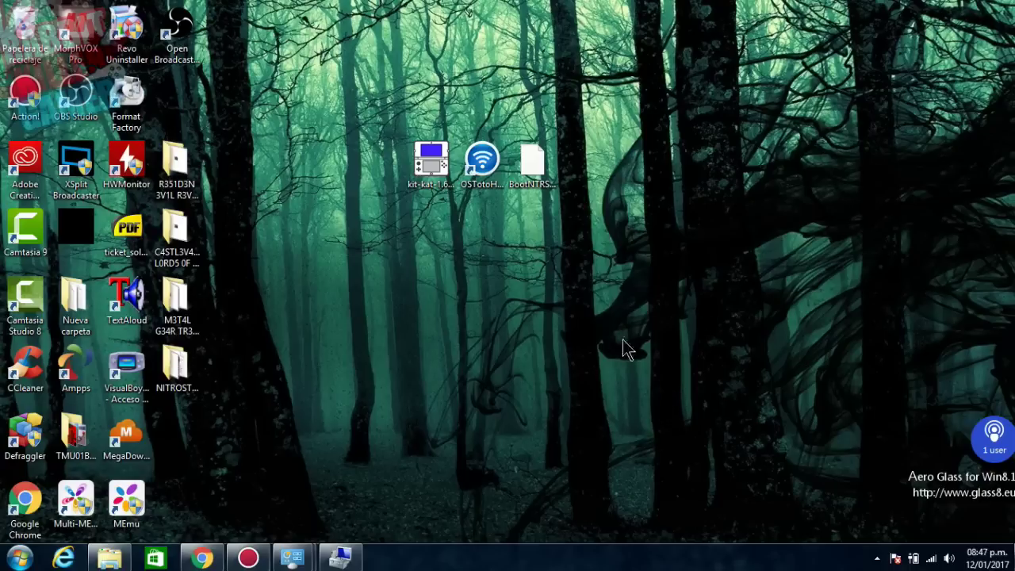
{"action": "left_click_drag", "start_coordinate": [347, 64], "coordinate": [554, 247]}
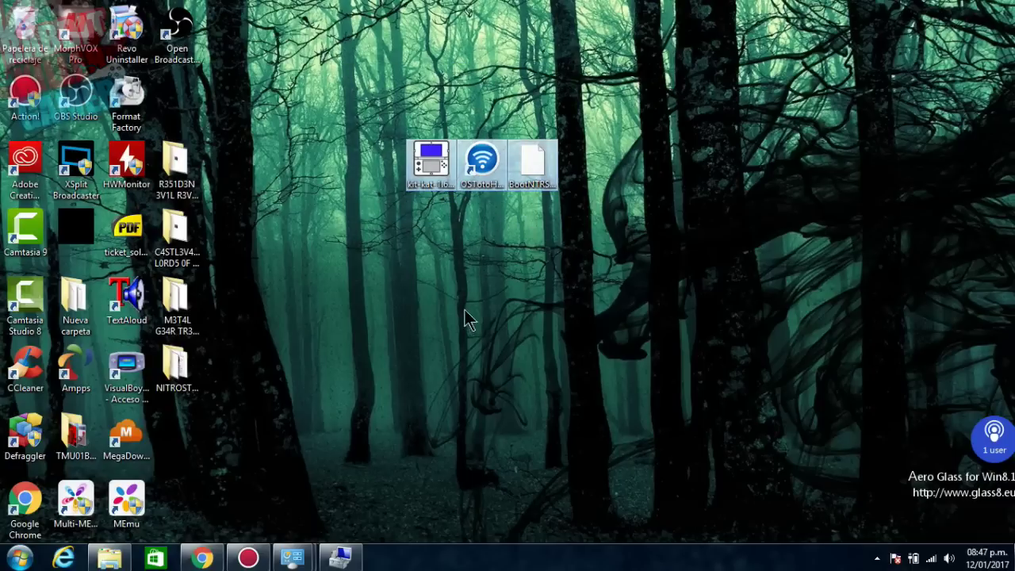
{"action": "left_click", "coordinate": [364, 103]}
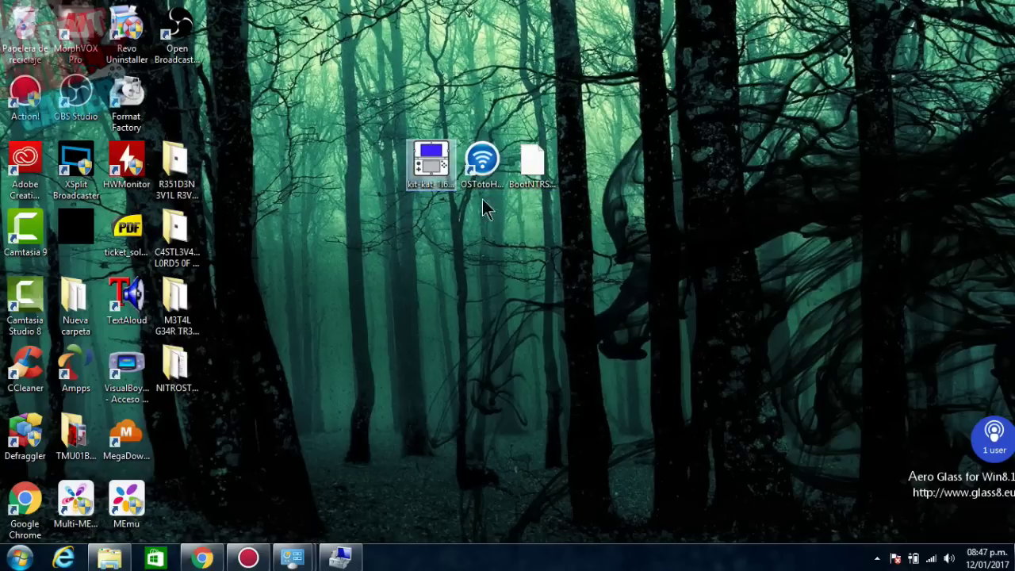
{"action": "left_click_drag", "start_coordinate": [352, 73], "coordinate": [632, 252]}
{"action": "left_click", "coordinate": [334, 91]}
{"action": "left_click_drag", "start_coordinate": [305, 62], "coordinate": [641, 278]}
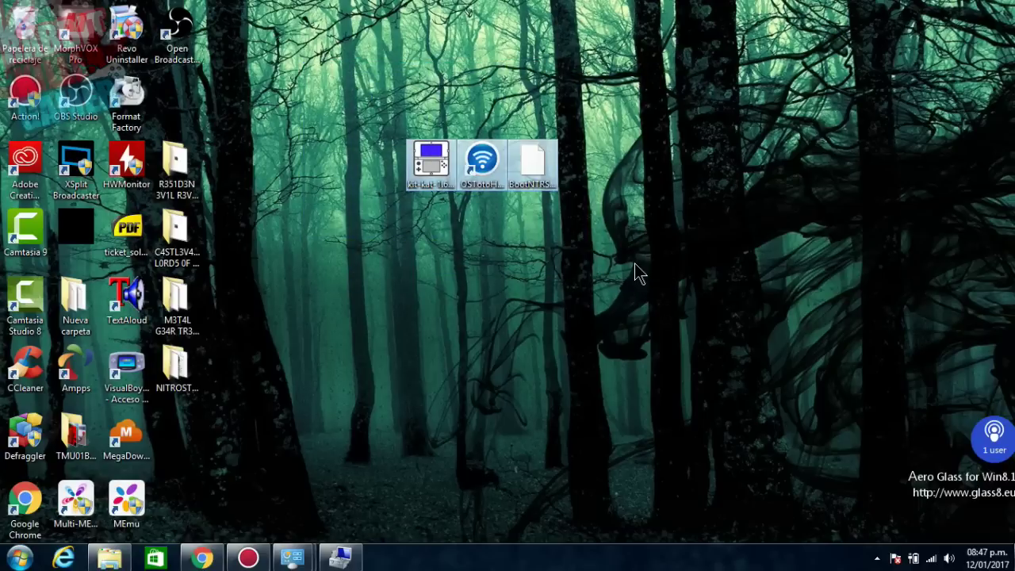
{"action": "left_click", "coordinate": [534, 314]}
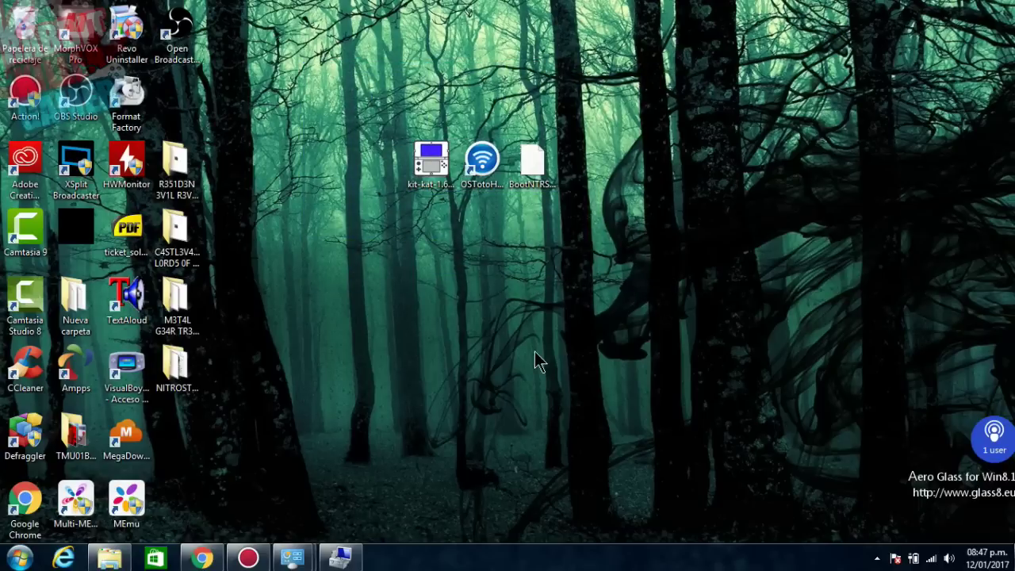
{"action": "left_click_drag", "start_coordinate": [340, 48], "coordinate": [595, 274]}
{"action": "left_click_drag", "start_coordinate": [363, 55], "coordinate": [578, 284]}
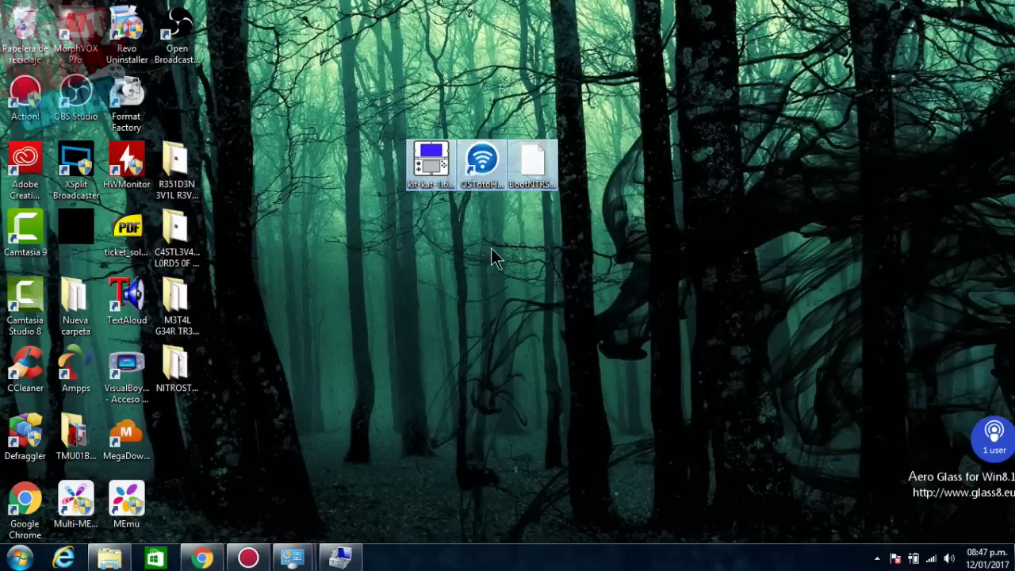
{"action": "left_click", "coordinate": [522, 299]}
Launch OSToto Hotspot, allow it to make changes to the computer, and place its window beside the desktop icons
{"action": "left_click", "coordinate": [485, 169]}
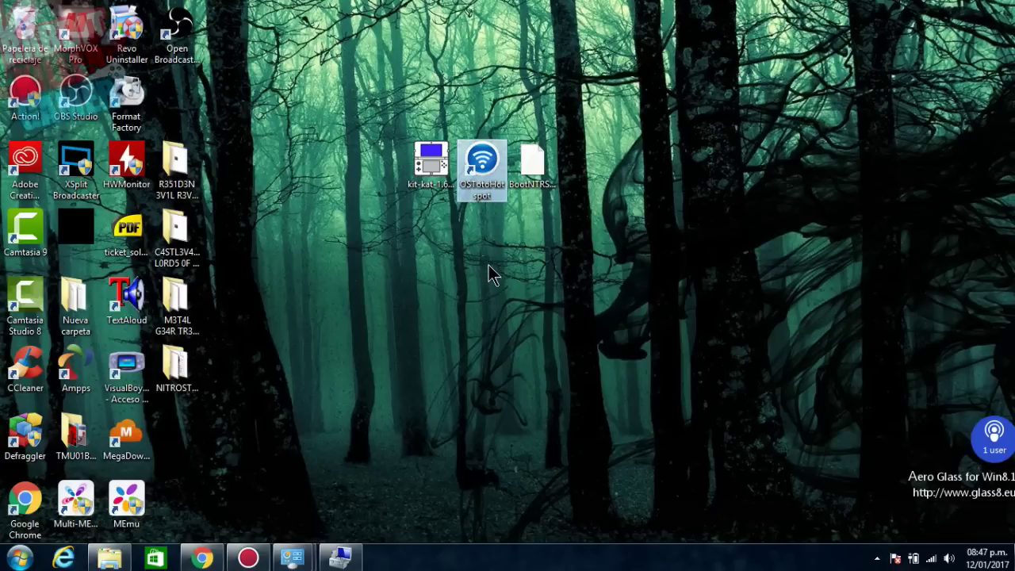
{"action": "double_click", "coordinate": [481, 163]}
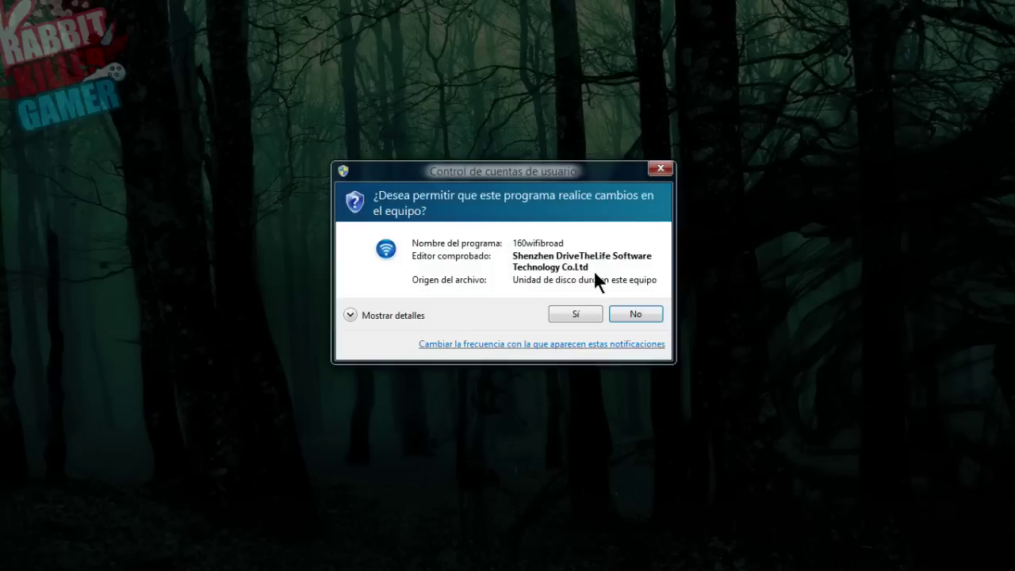
{"action": "left_click", "coordinate": [580, 312]}
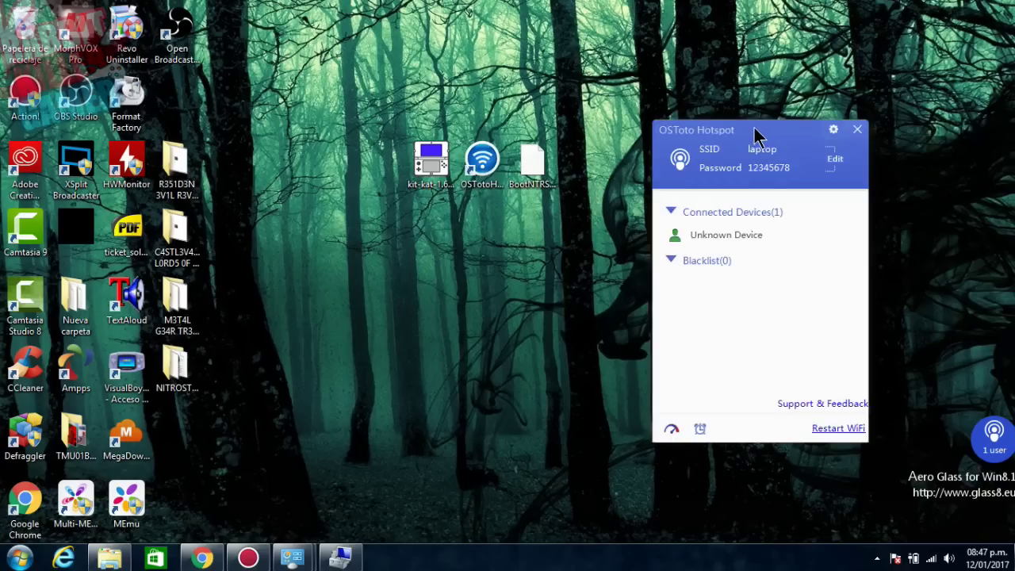
{"action": "left_click_drag", "start_coordinate": [755, 134], "coordinate": [715, 41]}
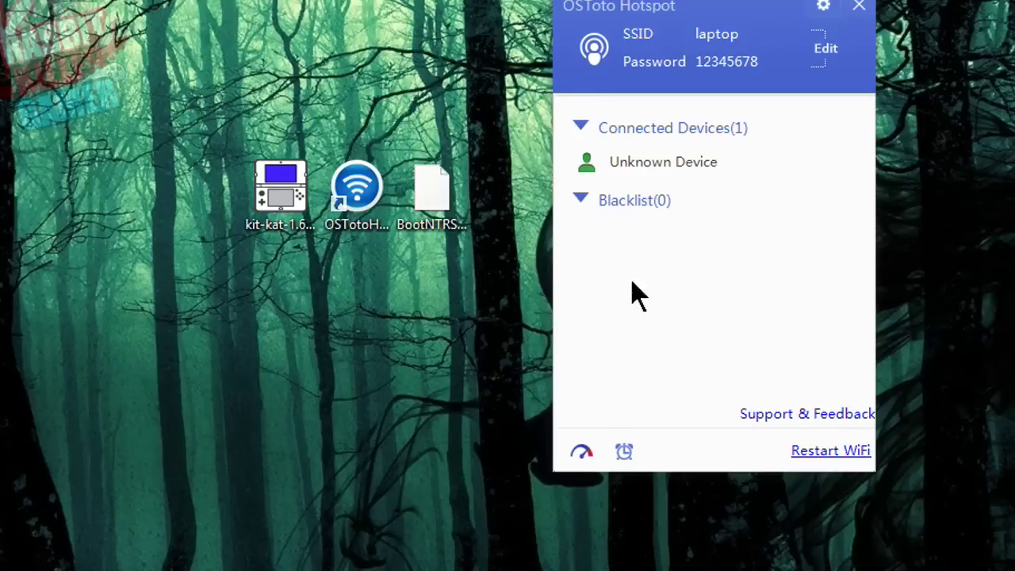
{"action": "left_click", "coordinate": [444, 325]}
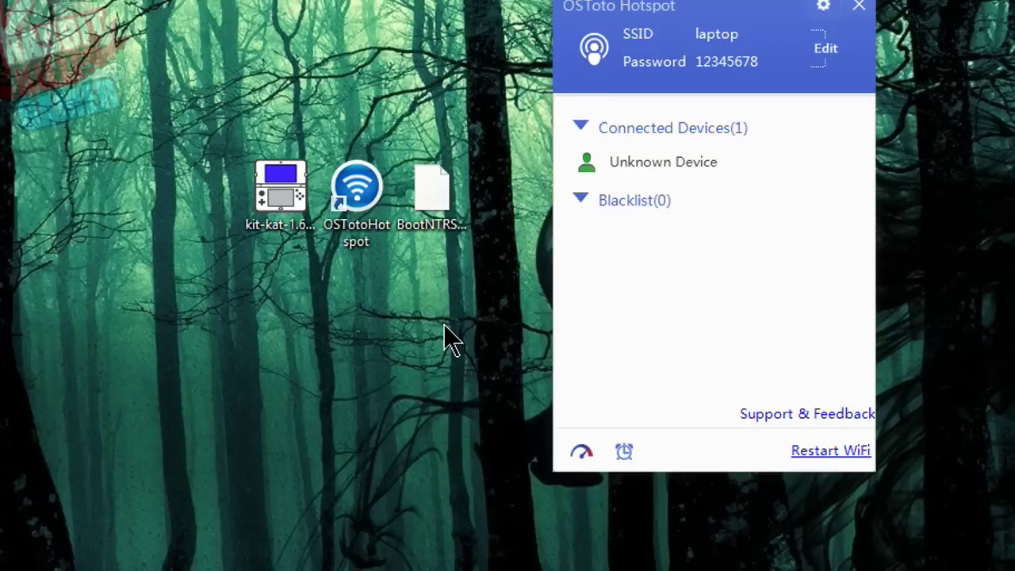
{"action": "left_click_drag", "start_coordinate": [661, 34], "coordinate": [690, 155]}
{"action": "left_click_drag", "start_coordinate": [419, 99], "coordinate": [468, 351]}
{"action": "left_click", "coordinate": [436, 222]}
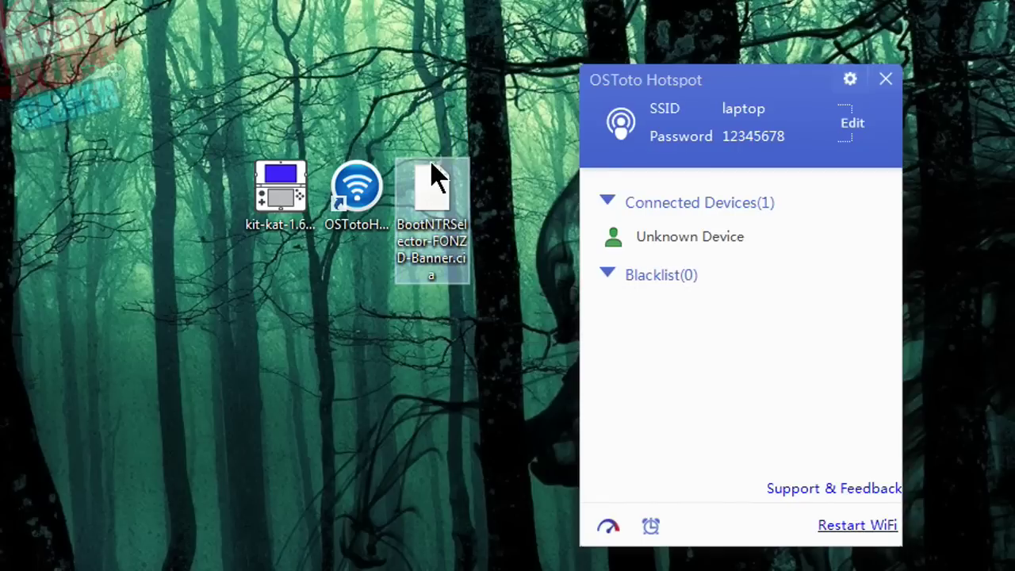
{"action": "left_click_drag", "start_coordinate": [432, 95], "coordinate": [471, 498]}
{"action": "left_click_drag", "start_coordinate": [453, 394], "coordinate": [452, 505]}
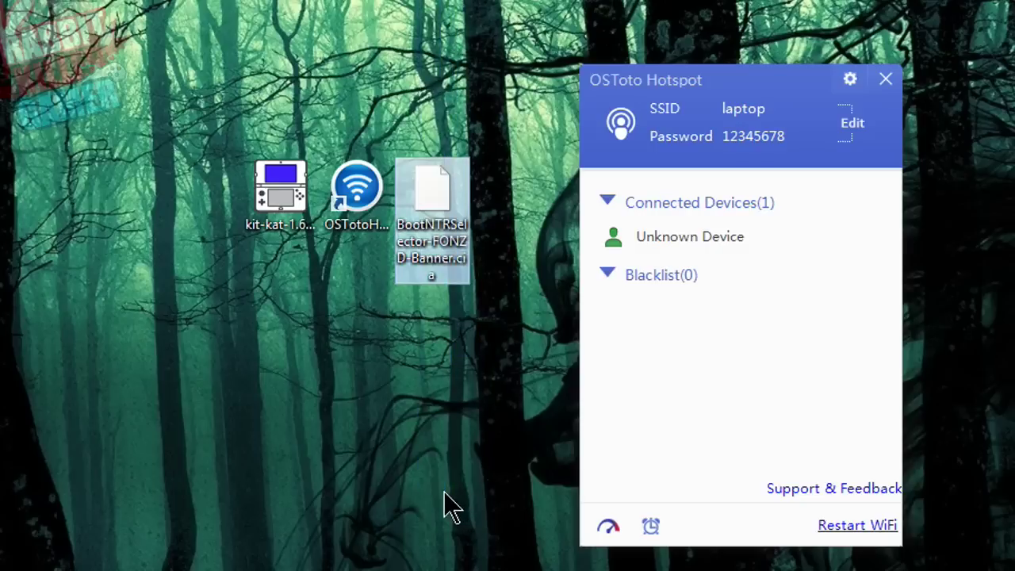
{"action": "left_click", "coordinate": [437, 119]}
{"action": "left_click_drag", "start_coordinate": [440, 246], "coordinate": [447, 469]}
{"action": "left_click_drag", "start_coordinate": [425, 57], "coordinate": [435, 414]}
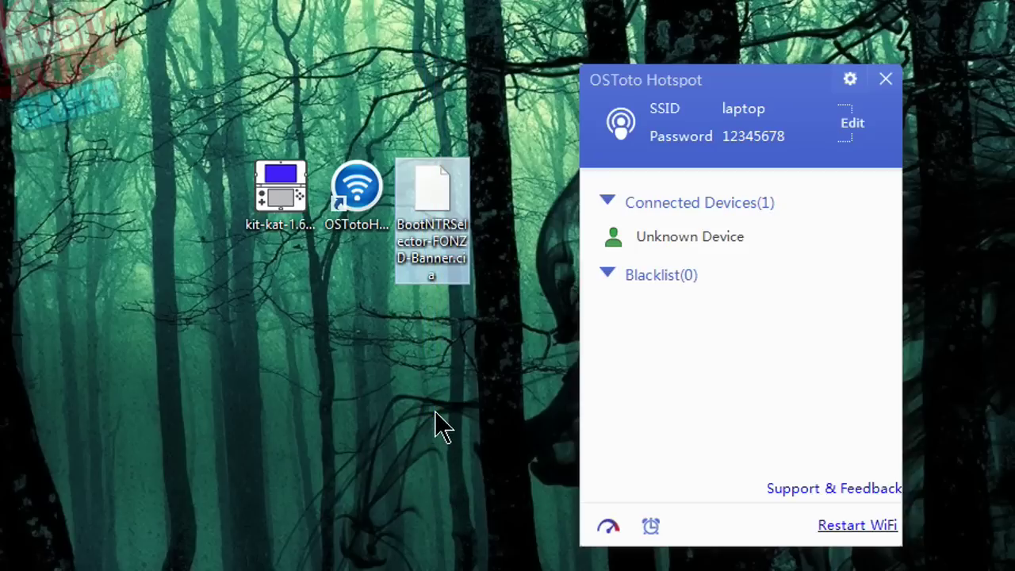
{"action": "left_click_drag", "start_coordinate": [446, 76], "coordinate": [456, 435]}
{"action": "left_click_drag", "start_coordinate": [422, 94], "coordinate": [446, 411]}
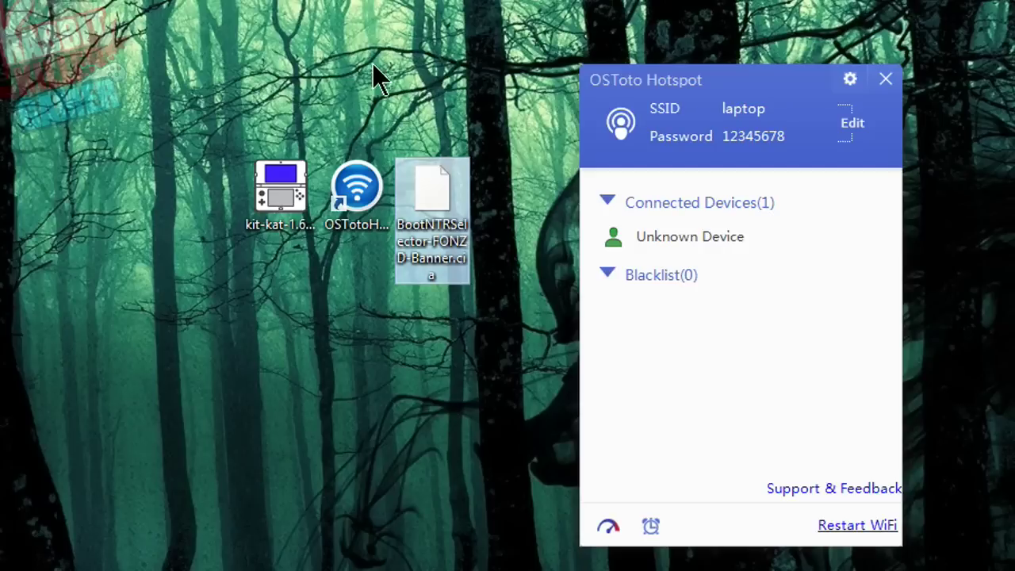
{"action": "left_click_drag", "start_coordinate": [431, 19], "coordinate": [437, 499]}
{"action": "left_click_drag", "start_coordinate": [424, 148], "coordinate": [429, 444]}
{"action": "left_click_drag", "start_coordinate": [436, 24], "coordinate": [431, 430]}
{"action": "left_click", "coordinate": [345, 234], "text": "ctrl"}
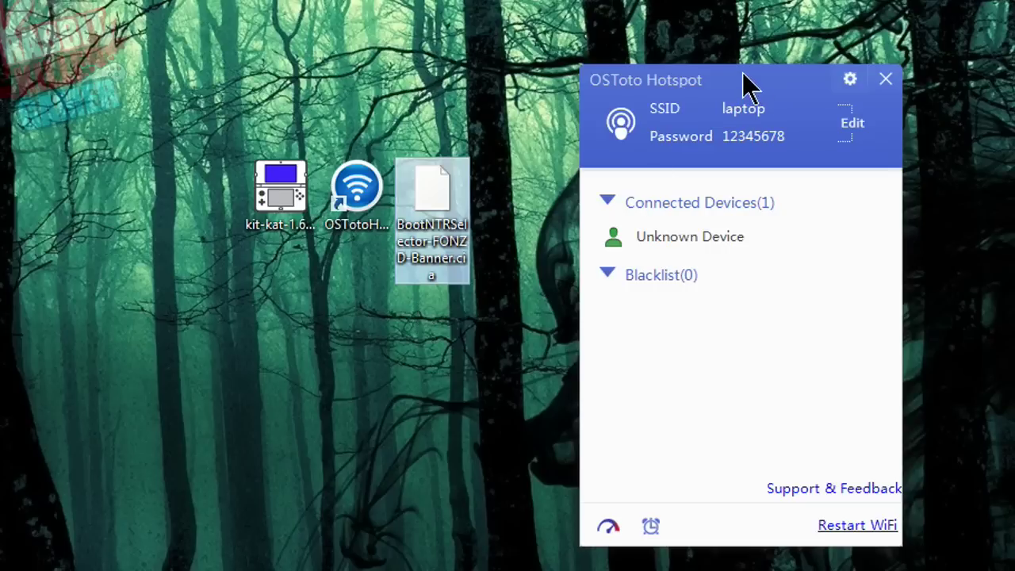
{"action": "left_click_drag", "start_coordinate": [749, 83], "coordinate": [776, 86]}
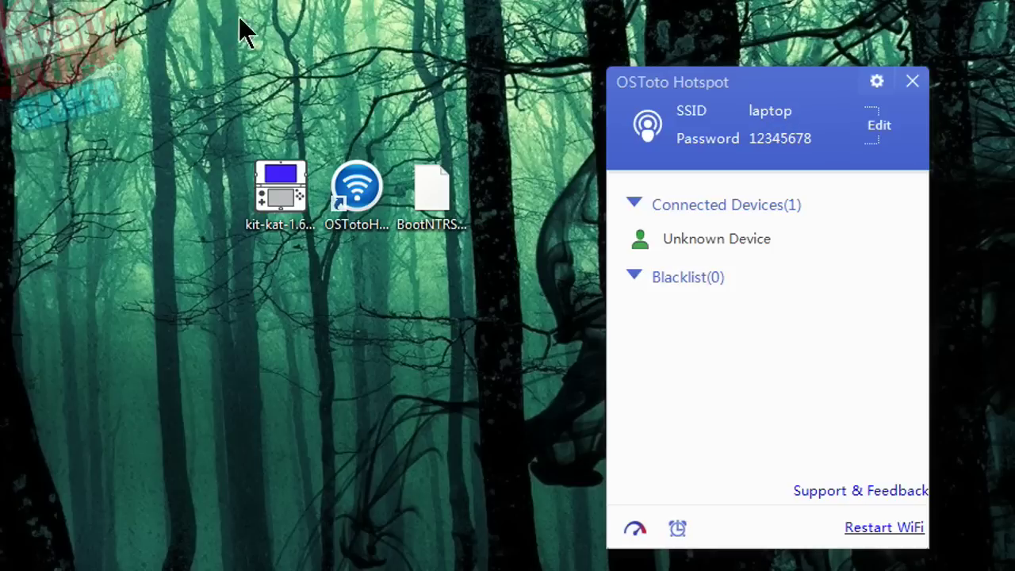
{"action": "left_click", "coordinate": [283, 214]}
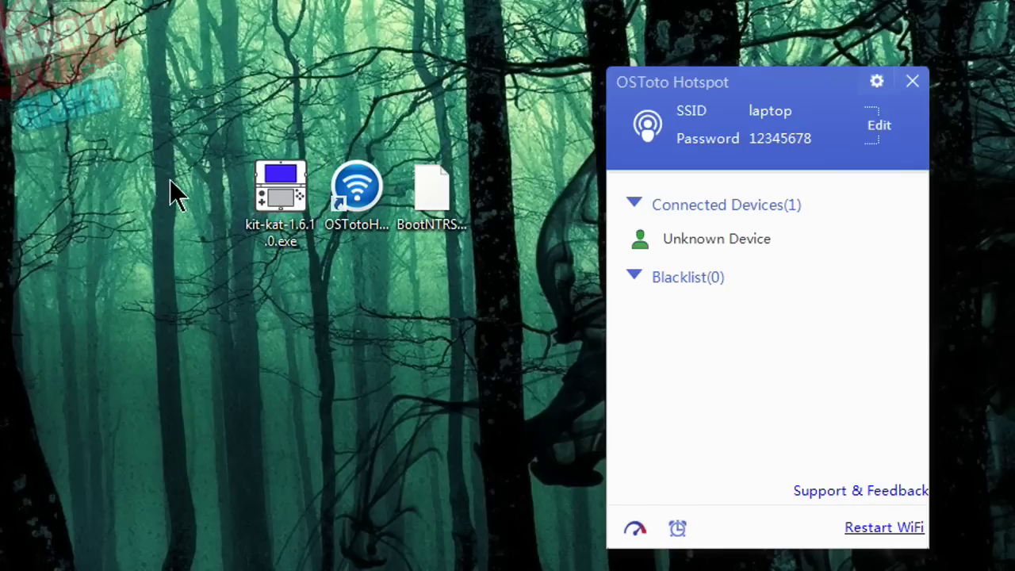
{"action": "left_click_drag", "start_coordinate": [267, 13], "coordinate": [269, 423]}
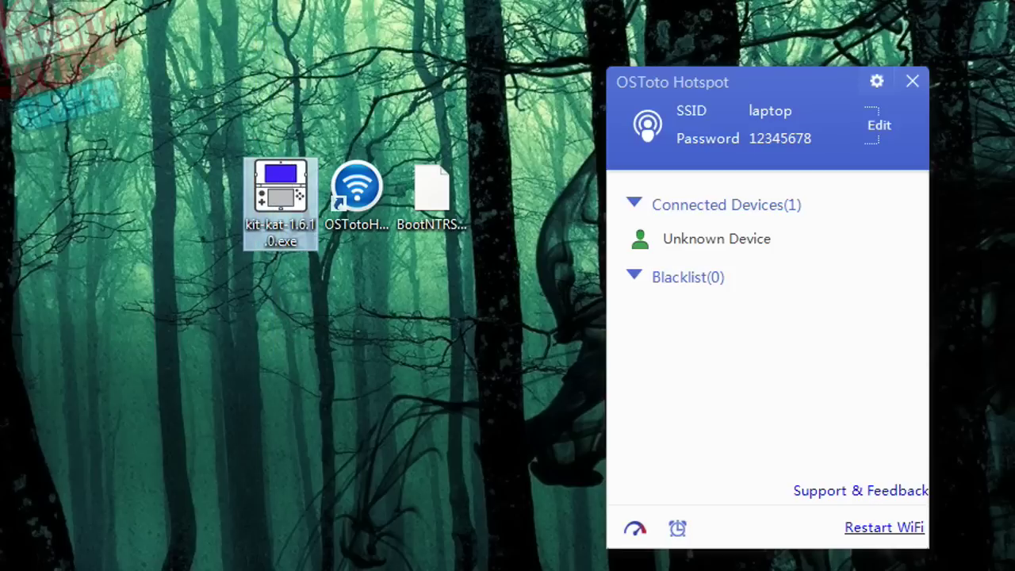
{"action": "left_click_drag", "start_coordinate": [287, 14], "coordinate": [295, 363]}
{"action": "left_click", "coordinate": [274, 91]}
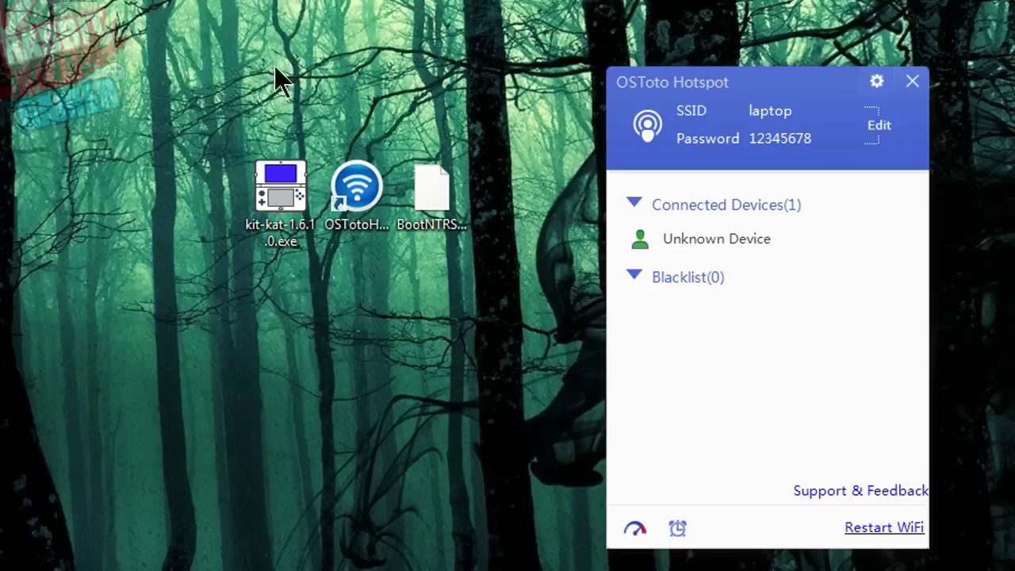
{"action": "left_click_drag", "start_coordinate": [250, 92], "coordinate": [290, 227]}
{"action": "left_click_drag", "start_coordinate": [220, 23], "coordinate": [286, 397]}
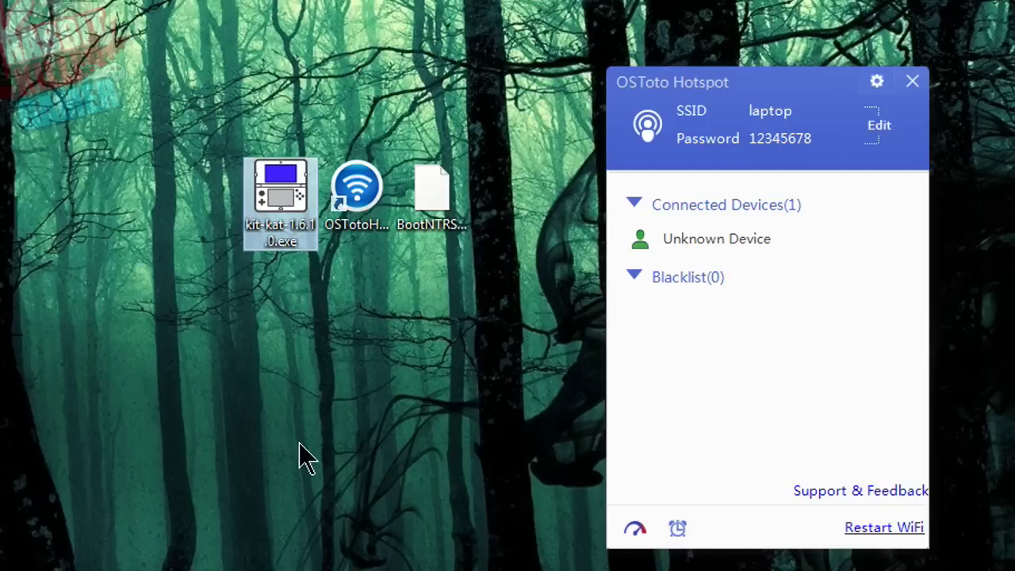
{"action": "left_click_drag", "start_coordinate": [445, 84], "coordinate": [432, 430]}
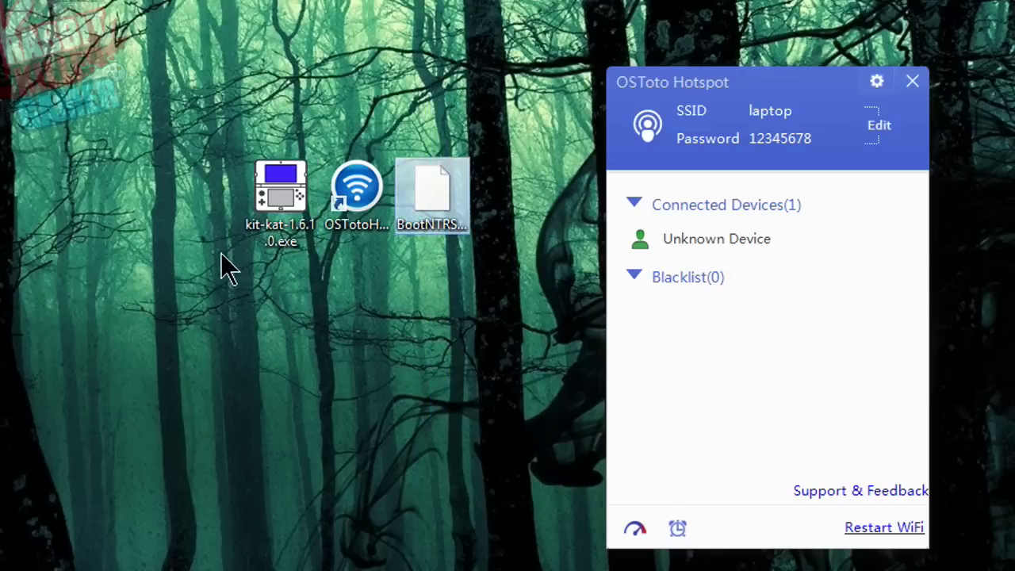
{"action": "left_click_drag", "start_coordinate": [340, 95], "coordinate": [358, 428]}
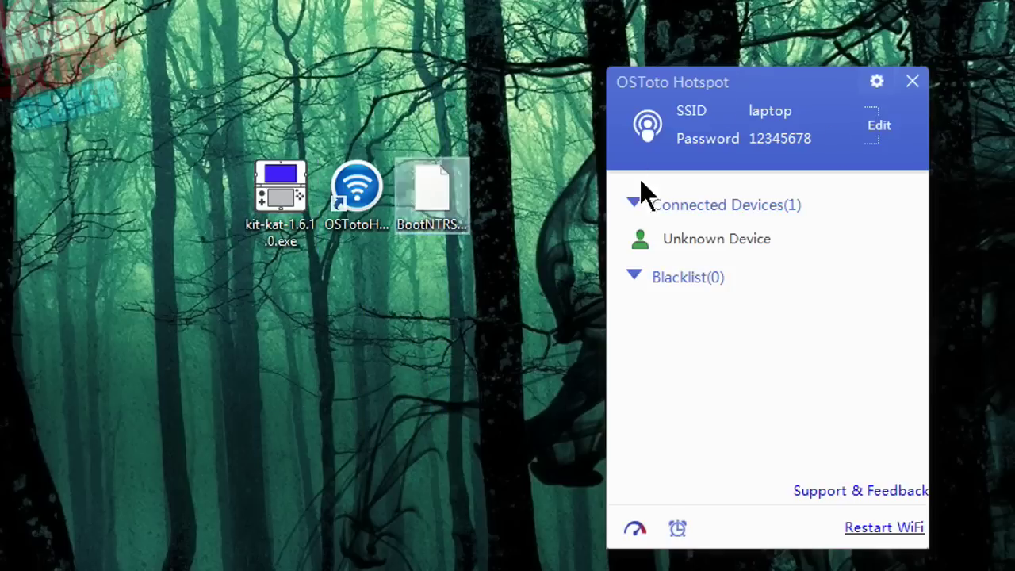
Review the hotspot's basic and driver settings, then close them without changes
{"action": "left_click", "coordinate": [877, 82]}
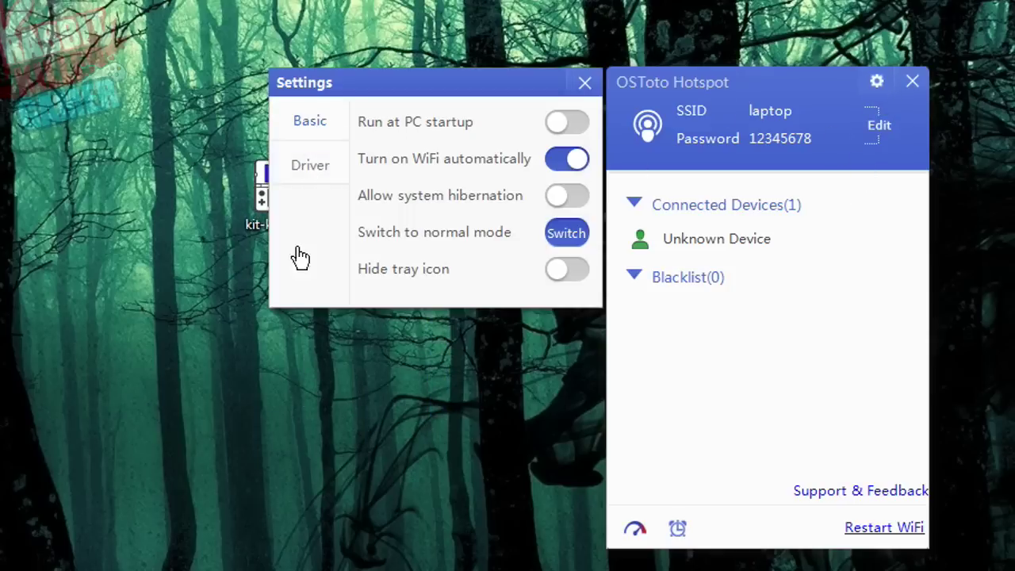
{"action": "left_click", "coordinate": [305, 168]}
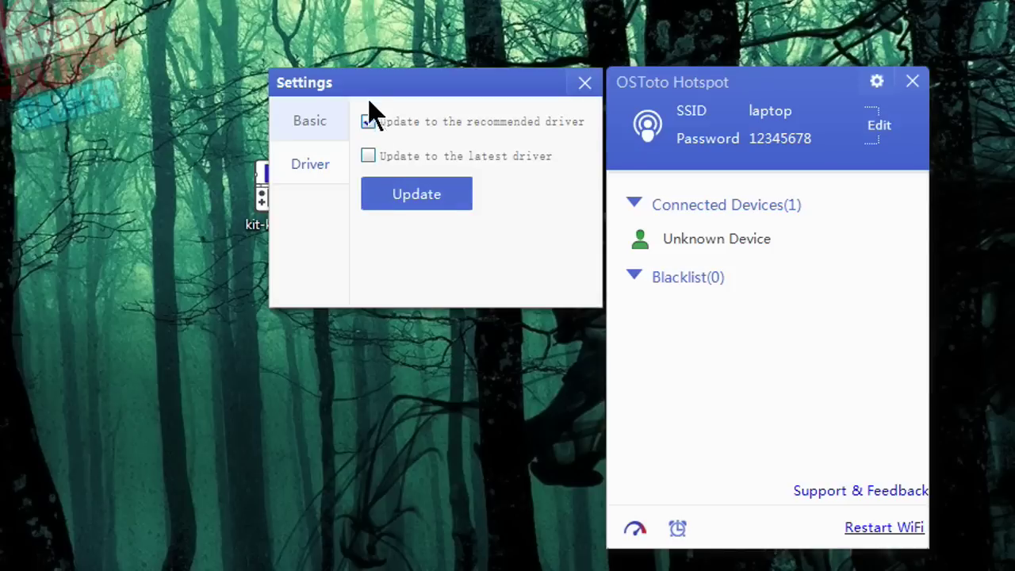
{"action": "left_click", "coordinate": [585, 83]}
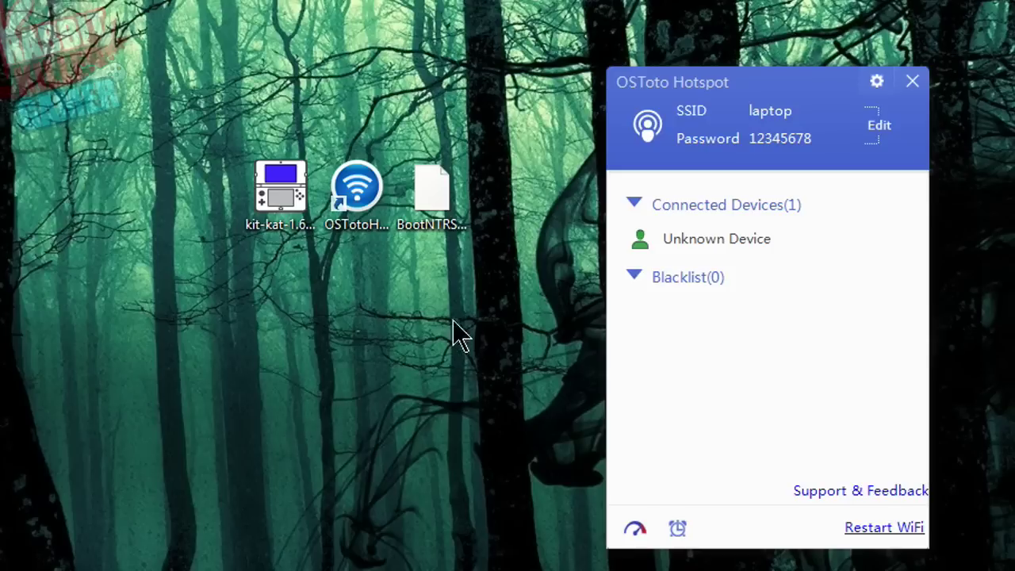
Set the connected unknown device's nickname to "New 3ds" and save it
{"action": "mouse_move", "coordinate": [751, 247]}
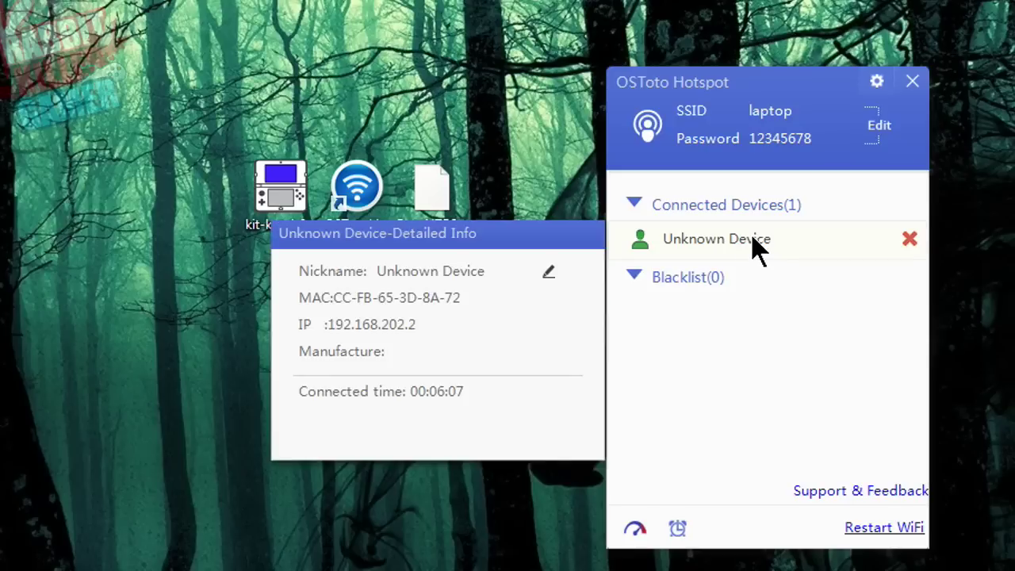
{"action": "left_click", "coordinate": [548, 277]}
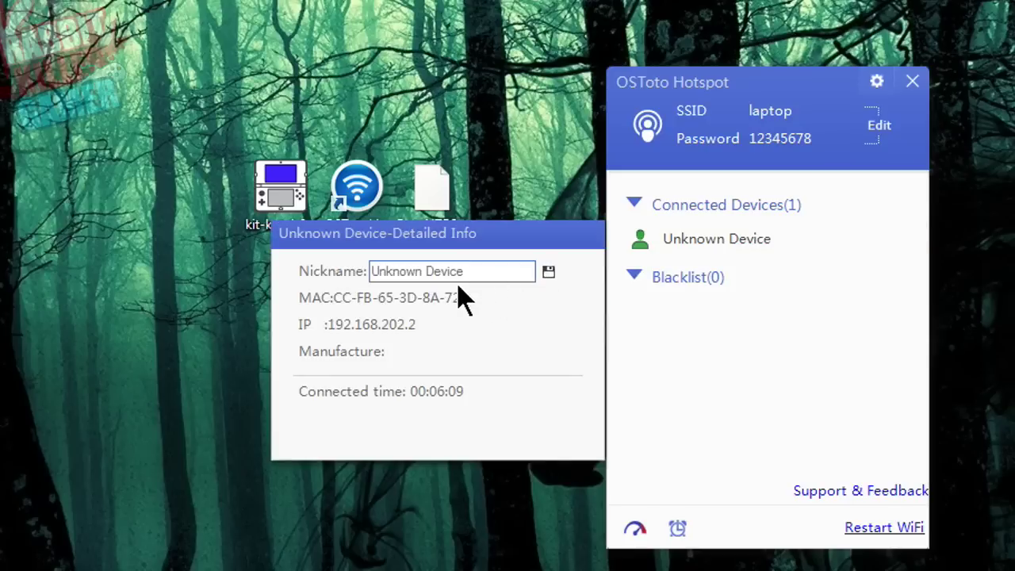
{"action": "key", "text": "ctrl+a"}
{"action": "type", "text": "N"}
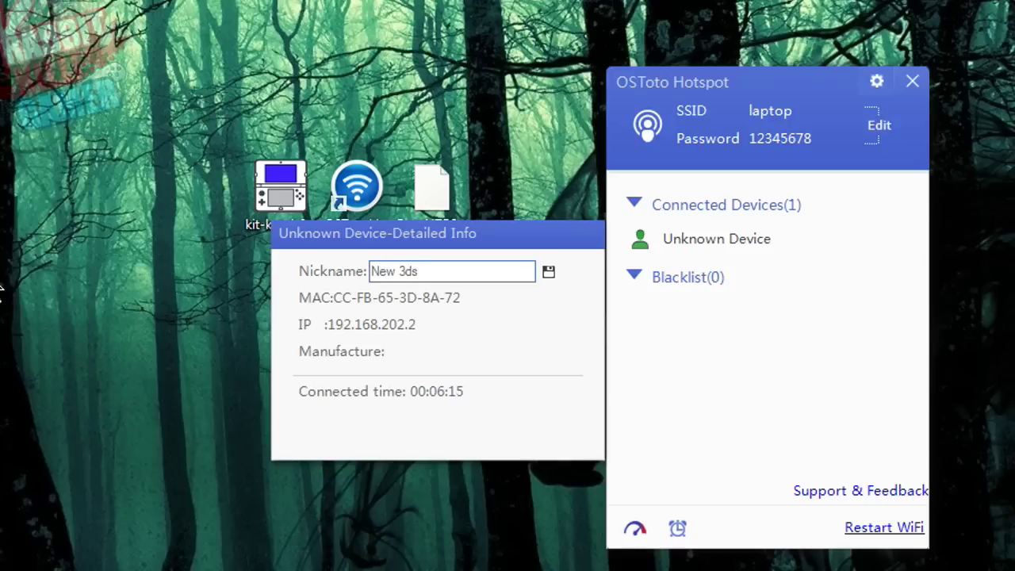
{"action": "type", "text": "ew 3ds"}
{"action": "left_click", "coordinate": [549, 274]}
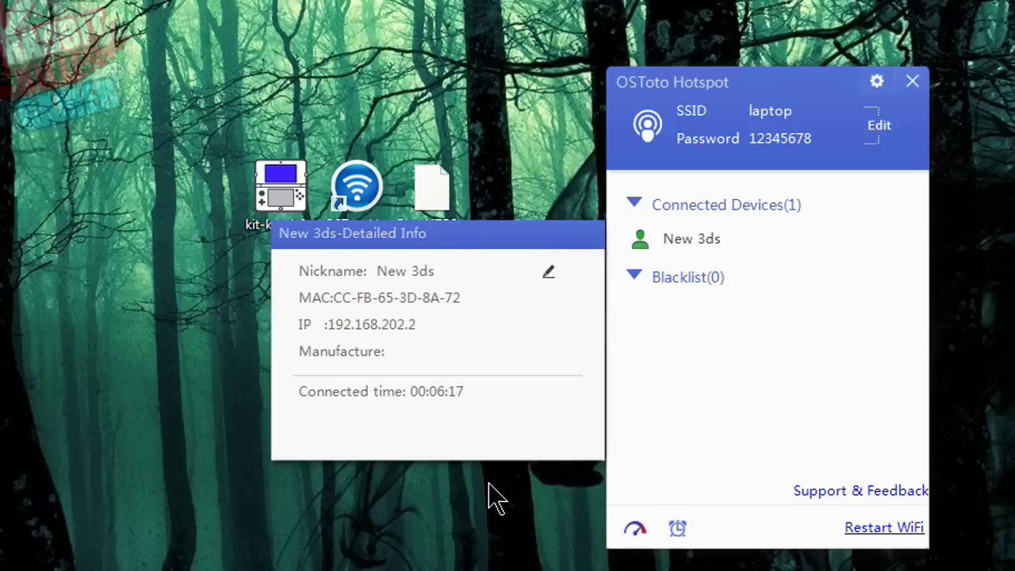
{"action": "mouse_move", "coordinate": [880, 251]}
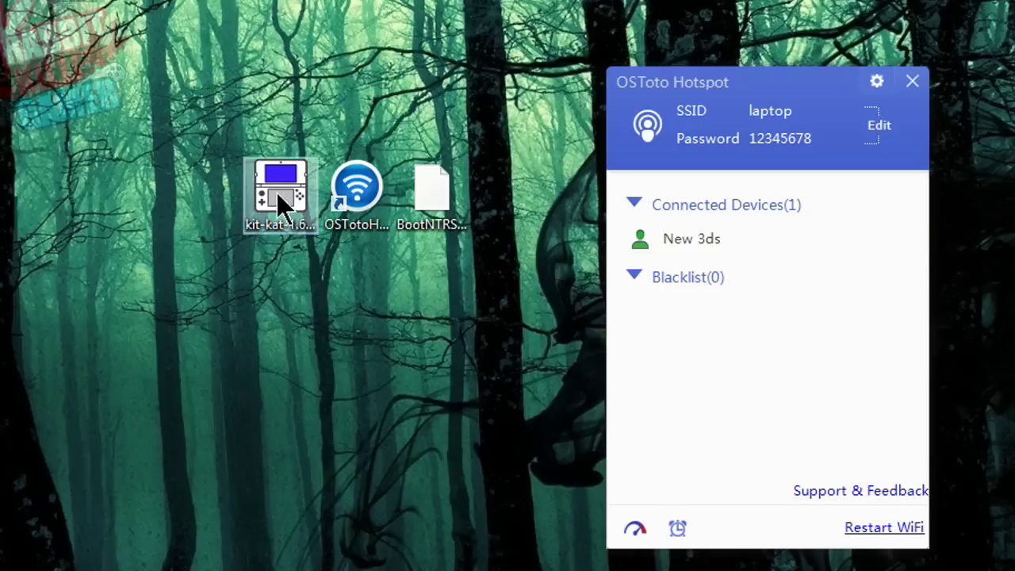
{"action": "mouse_move", "coordinate": [721, 254]}
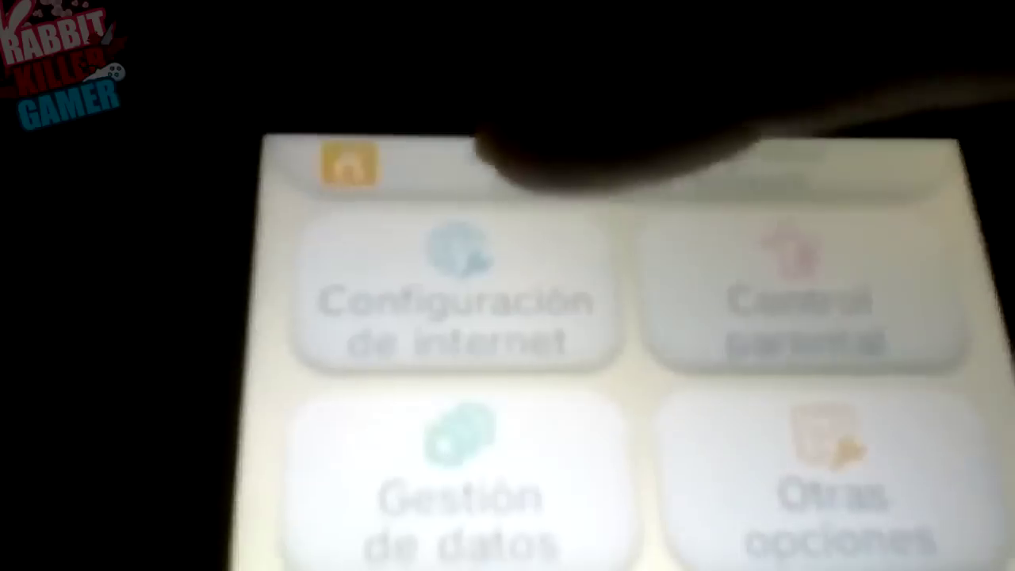
{"action": "left_click", "coordinate": [432, 305]}
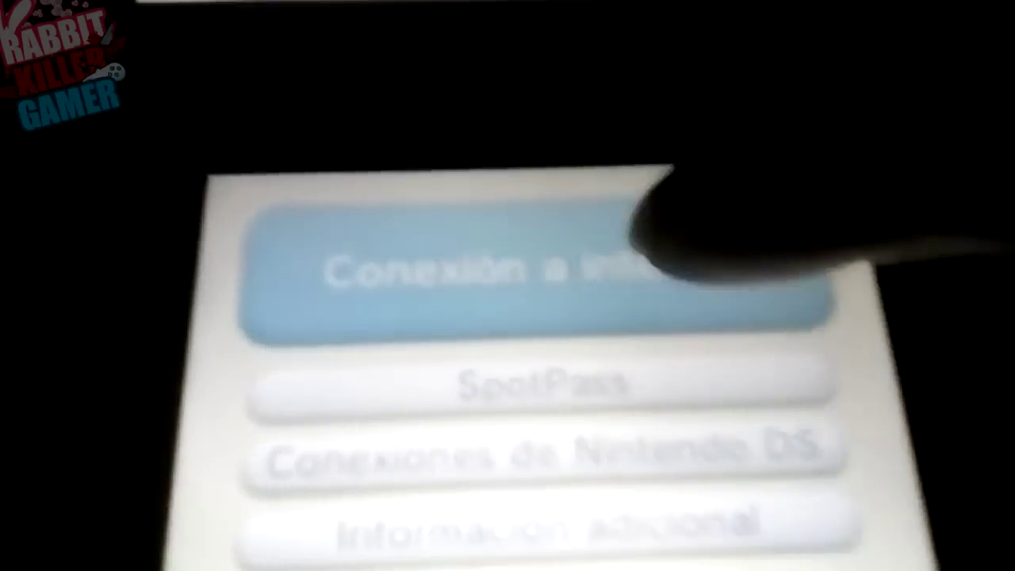
{"action": "left_click", "coordinate": [651, 238]}
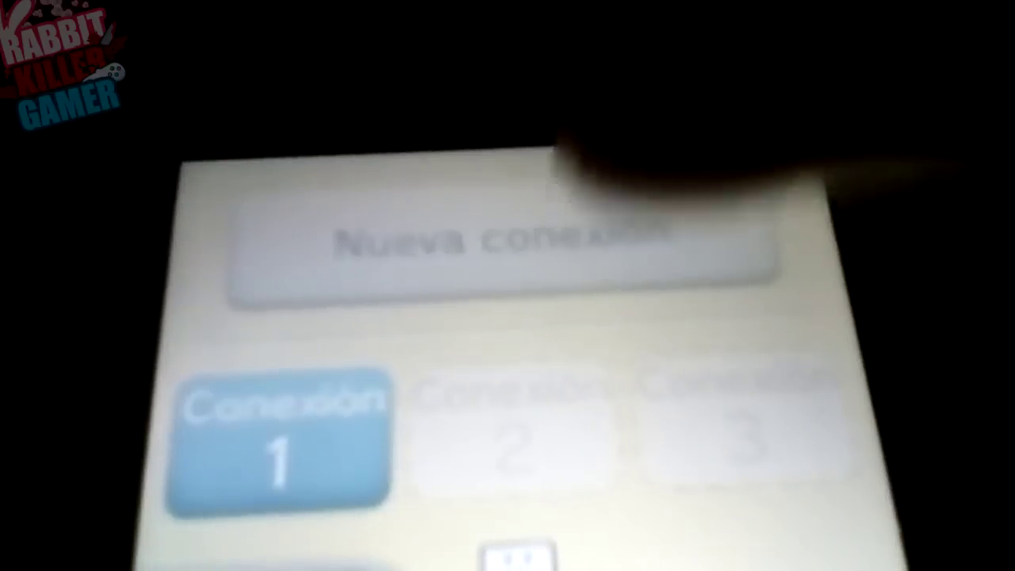
{"action": "left_click", "coordinate": [507, 214]}
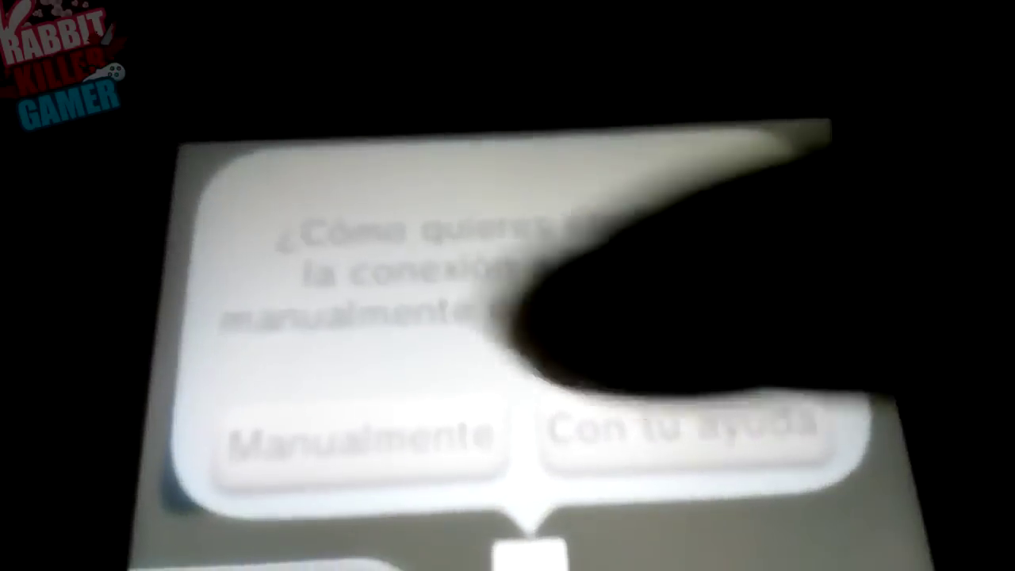
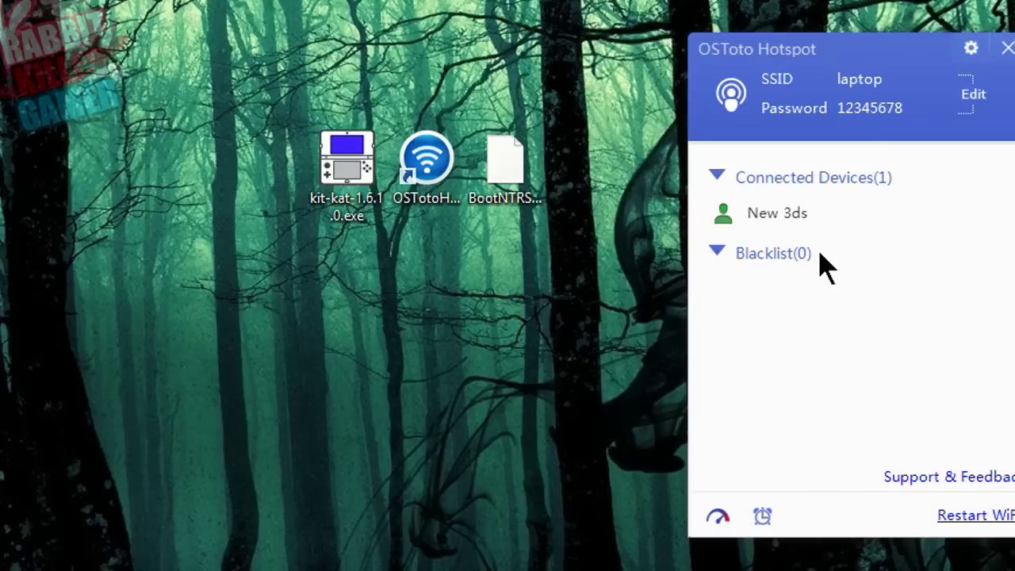
Move the OSToto Hotspot and BootNTRSelector desktop icons together one slot away from the kit-kat icon
{"action": "mouse_move", "coordinate": [817, 228]}
{"action": "left_click_drag", "start_coordinate": [429, 87], "coordinate": [555, 380]}
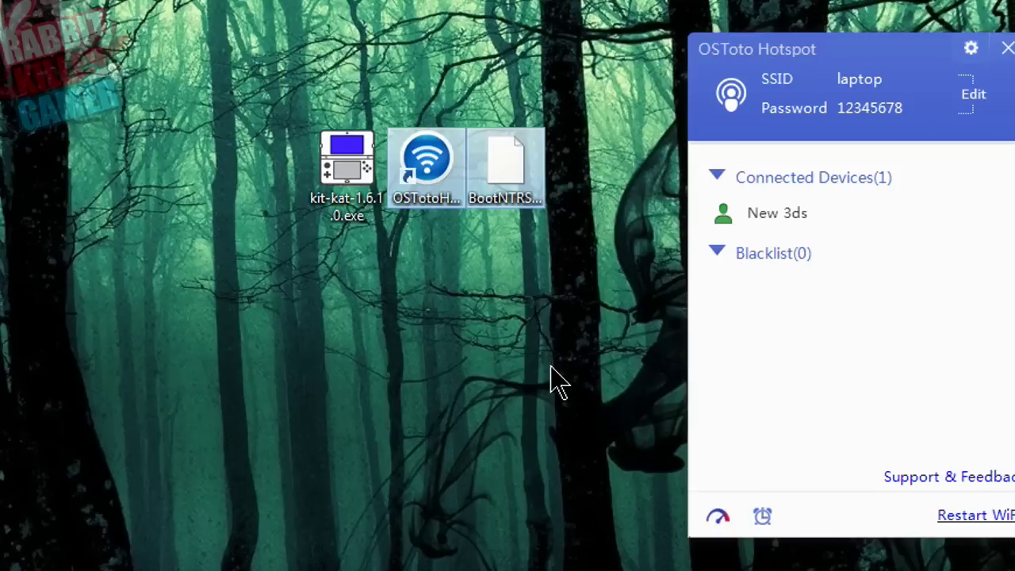
{"action": "left_click_drag", "start_coordinate": [429, 213], "coordinate": [507, 212]}
{"action": "left_click", "coordinate": [420, 306]}
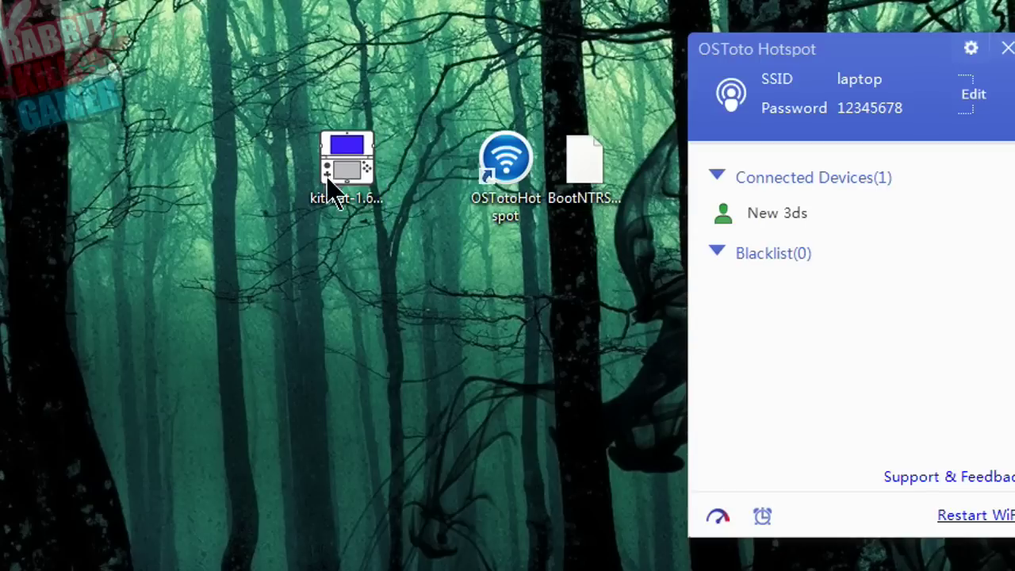
Launch kit-kat-1.6.1.0.exe from the desktop so it downloads its update
{"action": "left_click", "coordinate": [337, 190]}
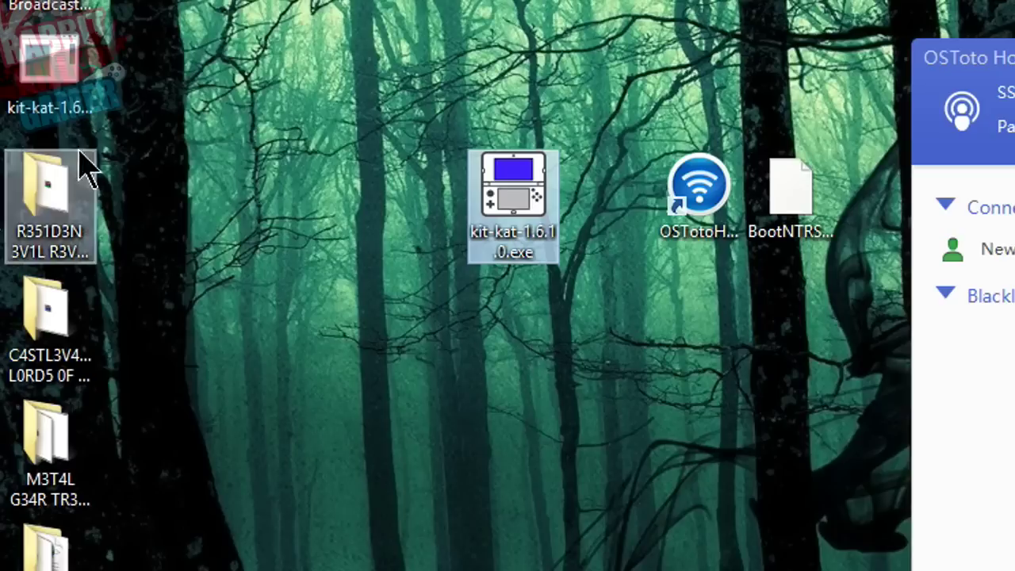
{"action": "mouse_move", "coordinate": [89, 123]}
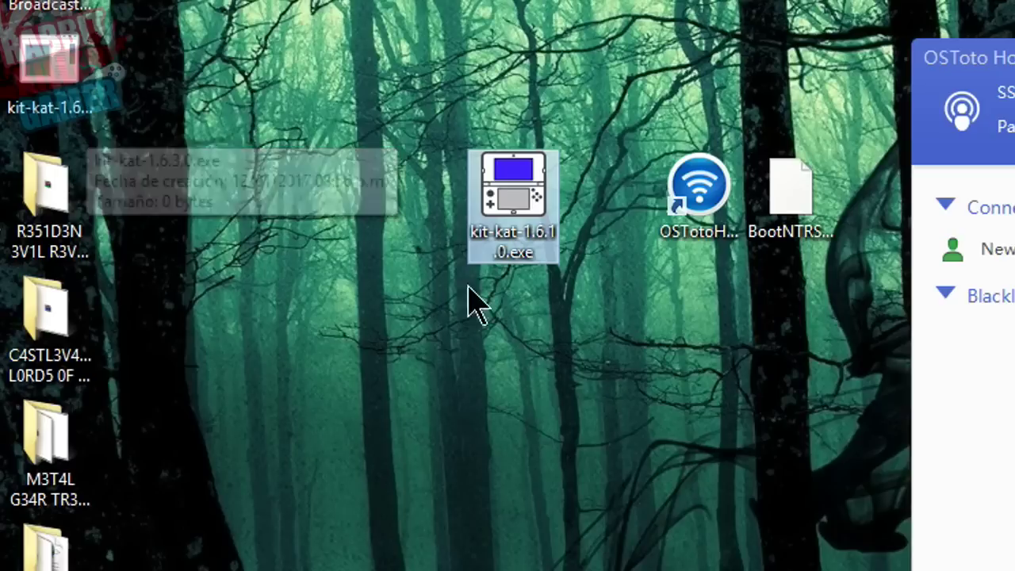
{"action": "mouse_move", "coordinate": [543, 260]}
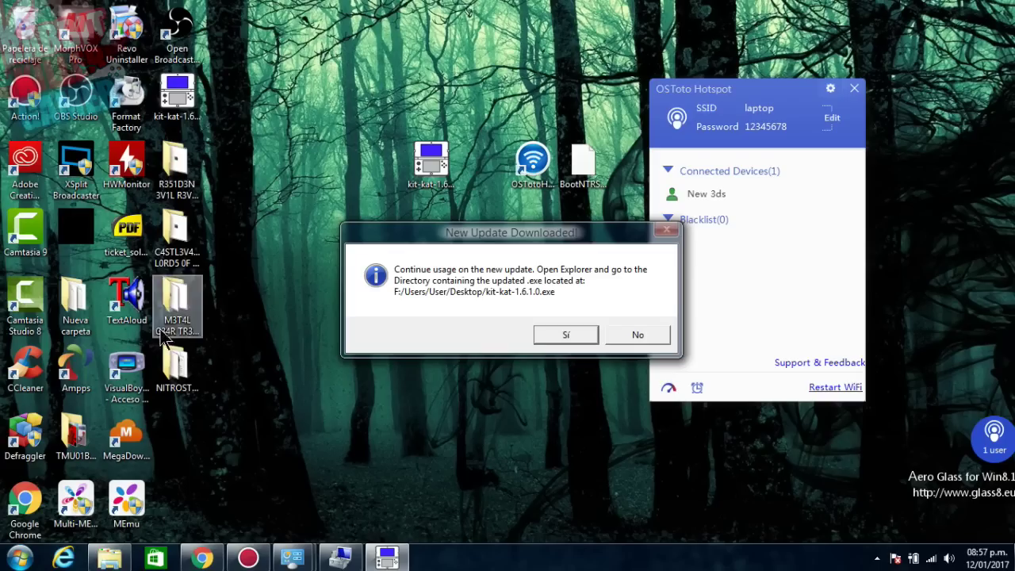
Open NitroStream.exe from the NITROSTREAM112 folder, look over its streaming options, and close both windows
{"action": "double_click", "coordinate": [166, 367]}
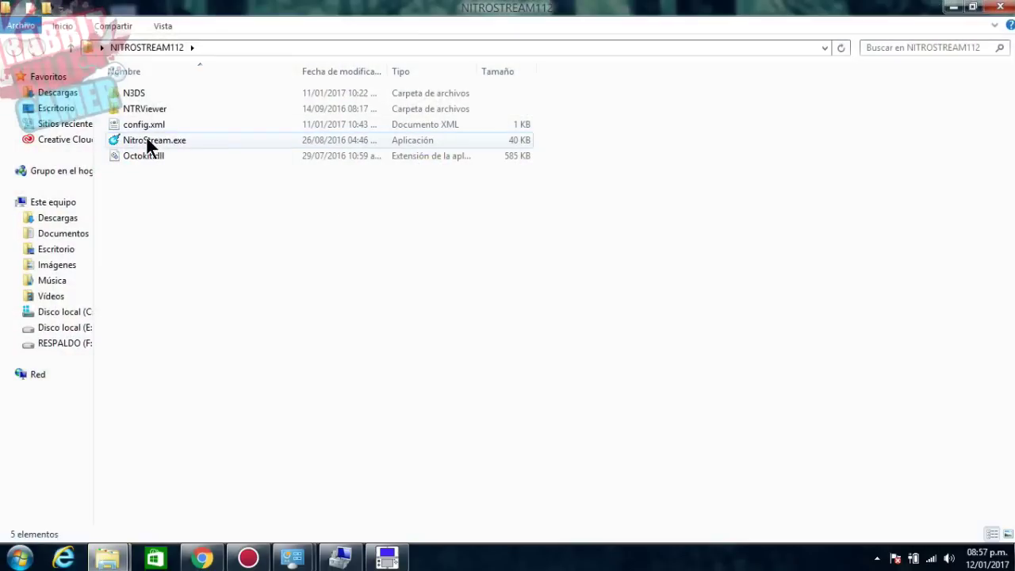
{"action": "double_click", "coordinate": [148, 140]}
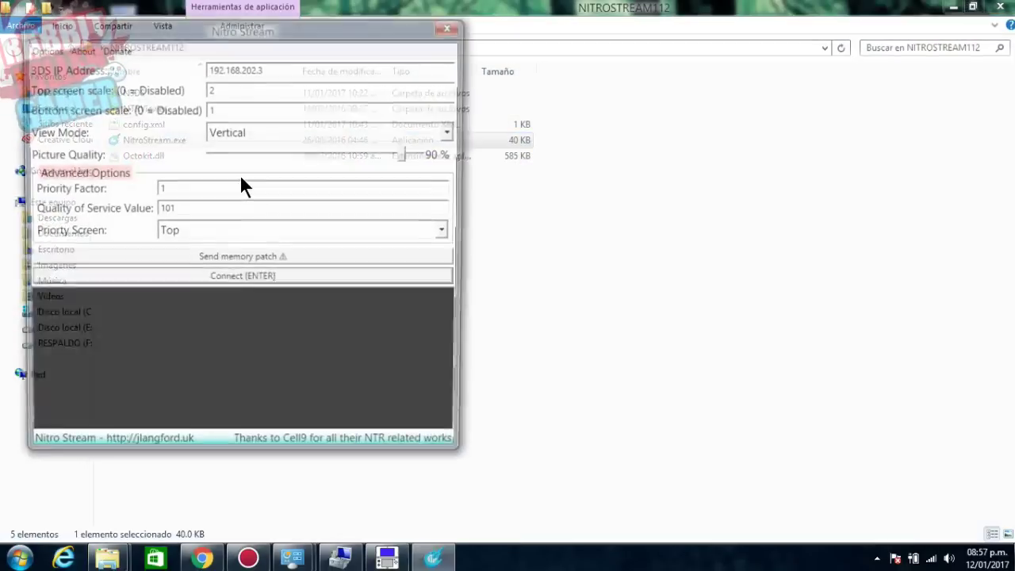
{"action": "left_click_drag", "start_coordinate": [250, 23], "coordinate": [373, 45]}
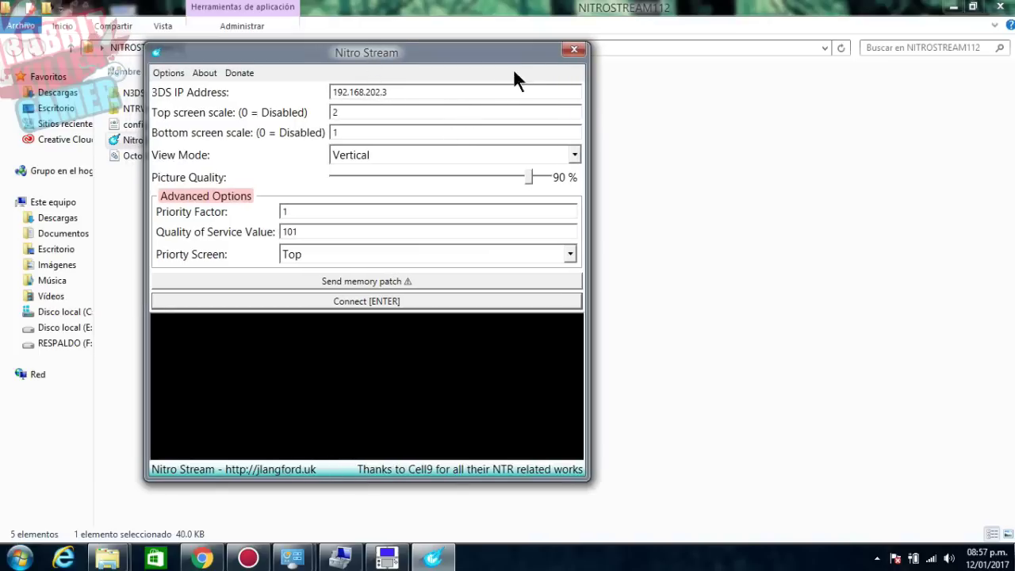
{"action": "left_click", "coordinate": [574, 49]}
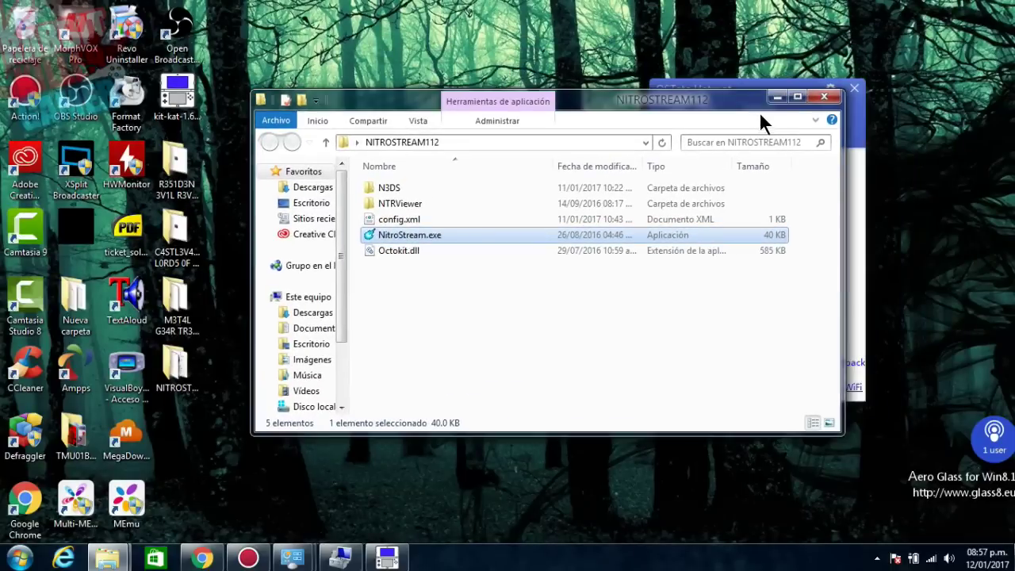
{"action": "left_click", "coordinate": [817, 97]}
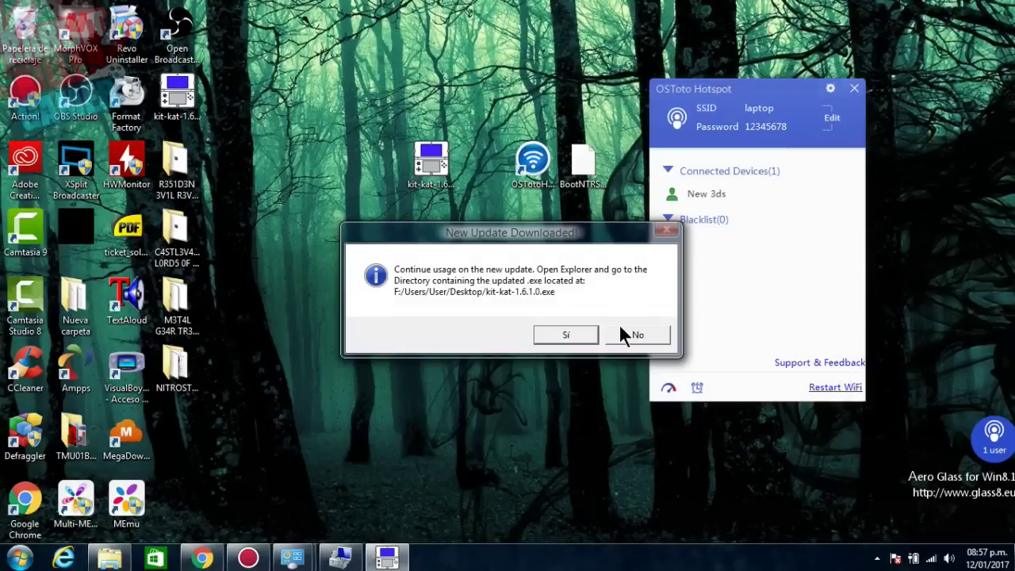
Accept kit-kat's update notice to show the program's folder, then close the Explorer window
{"action": "left_click", "coordinate": [567, 340]}
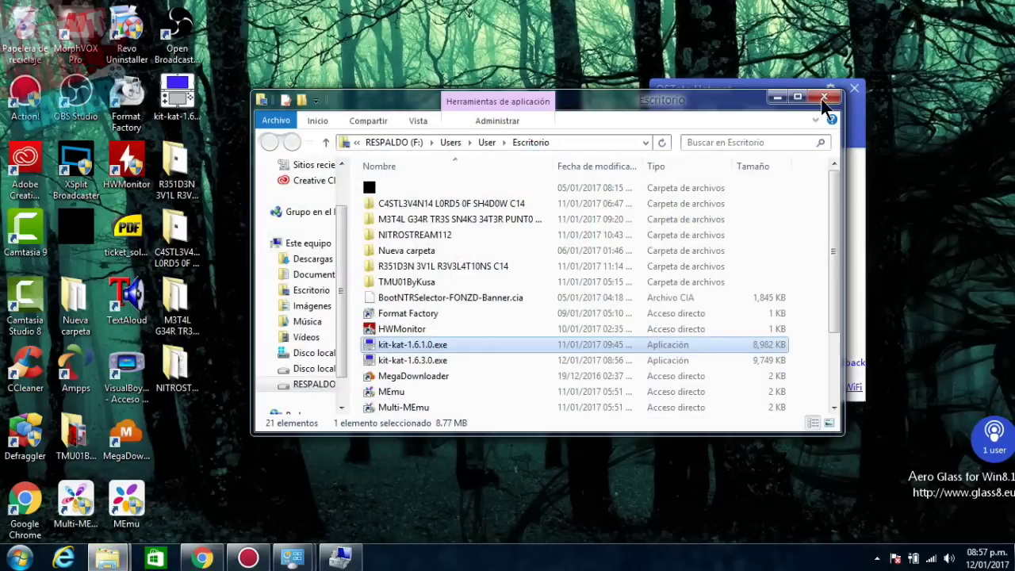
{"action": "left_click", "coordinate": [819, 96]}
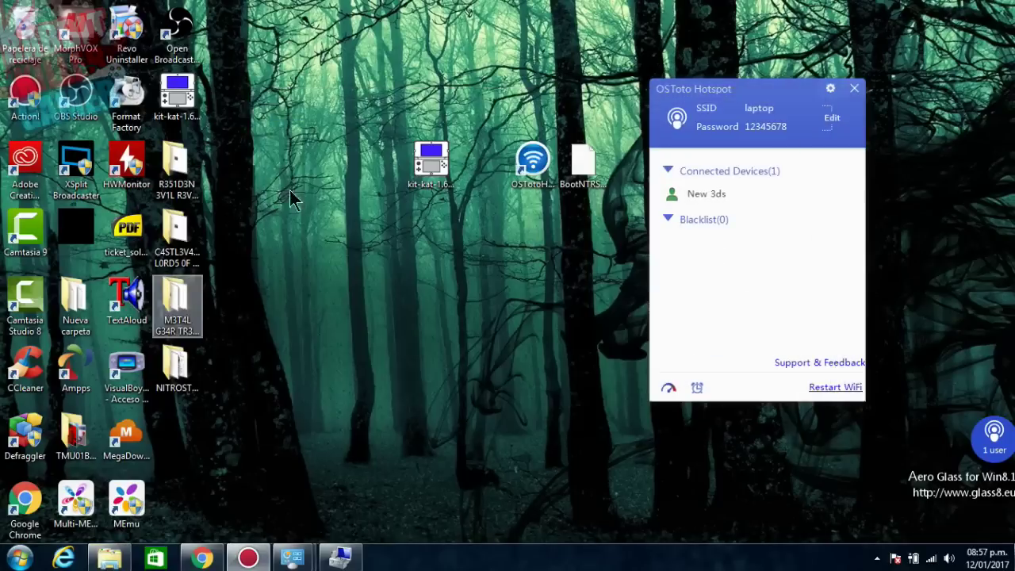
Move the old kit-kat-1.6.1.0.exe to the recycle bin and place kit-kat-1.6.3.0.exe beside the OSToto Hotspot icon
{"action": "left_click_drag", "start_coordinate": [470, 98], "coordinate": [385, 338]}
{"action": "left_click_drag", "start_coordinate": [428, 208], "coordinate": [460, 198]}
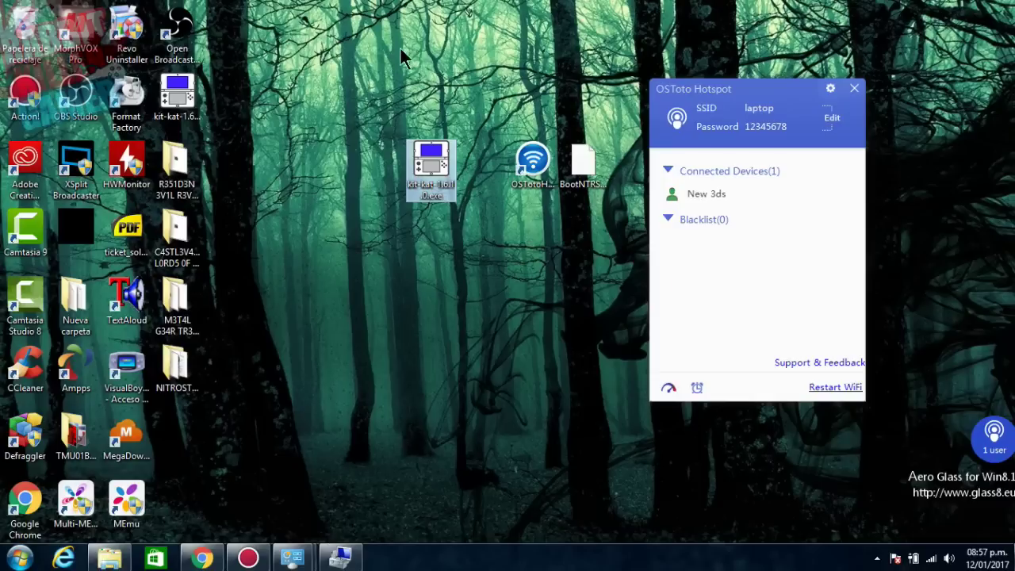
{"action": "left_click_drag", "start_coordinate": [419, 205], "coordinate": [430, 6]}
{"action": "left_click", "coordinate": [177, 97]}
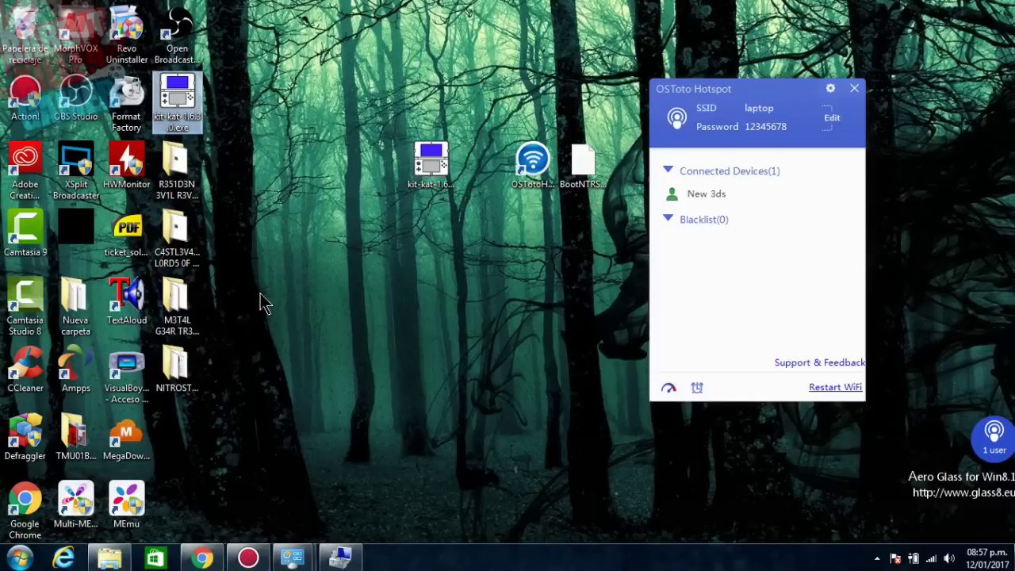
{"action": "left_click_drag", "start_coordinate": [440, 155], "coordinate": [27, 32]}
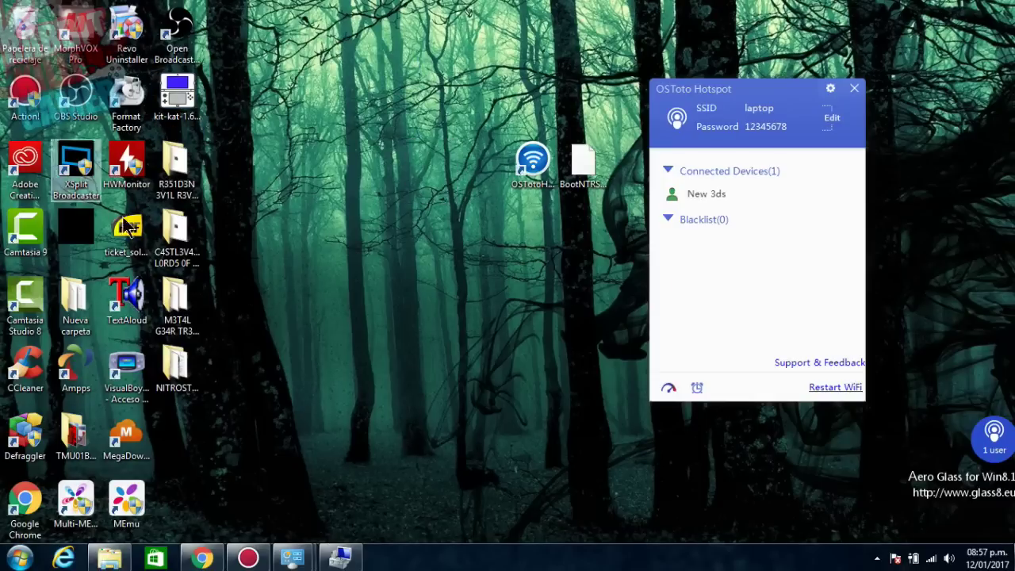
{"action": "left_click_drag", "start_coordinate": [176, 99], "coordinate": [448, 184]}
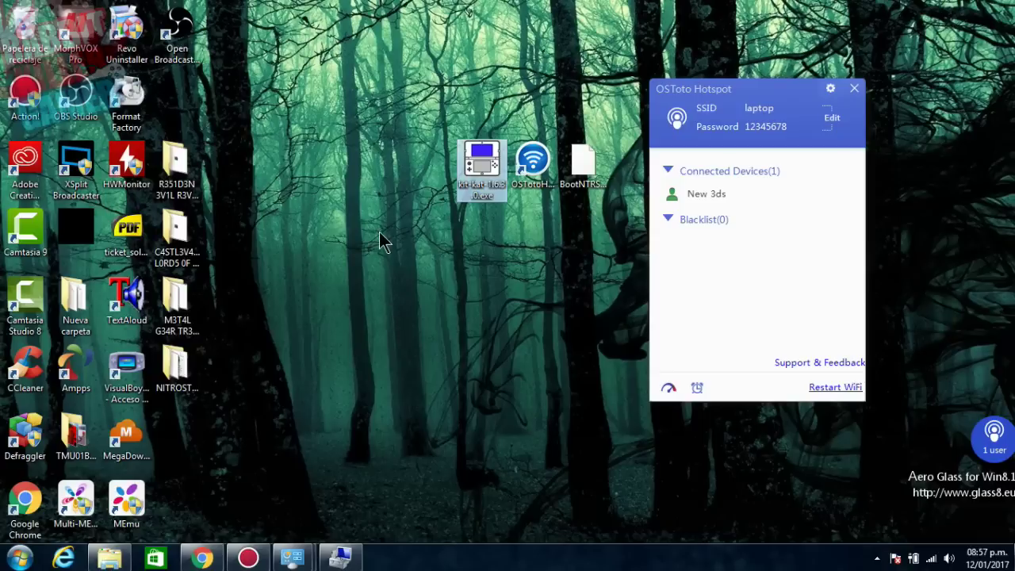
Launch kit-kat-1.6.3.0.exe, reposition its window on the desktop, and select the 3DS IP address text
{"action": "left_click", "coordinate": [437, 199]}
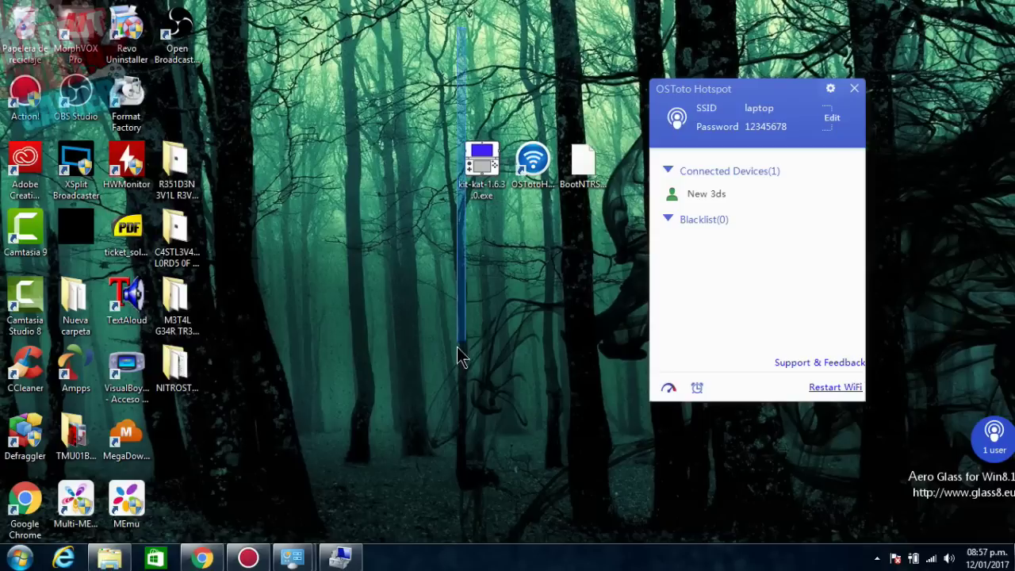
{"action": "left_click_drag", "start_coordinate": [410, 36], "coordinate": [494, 323]}
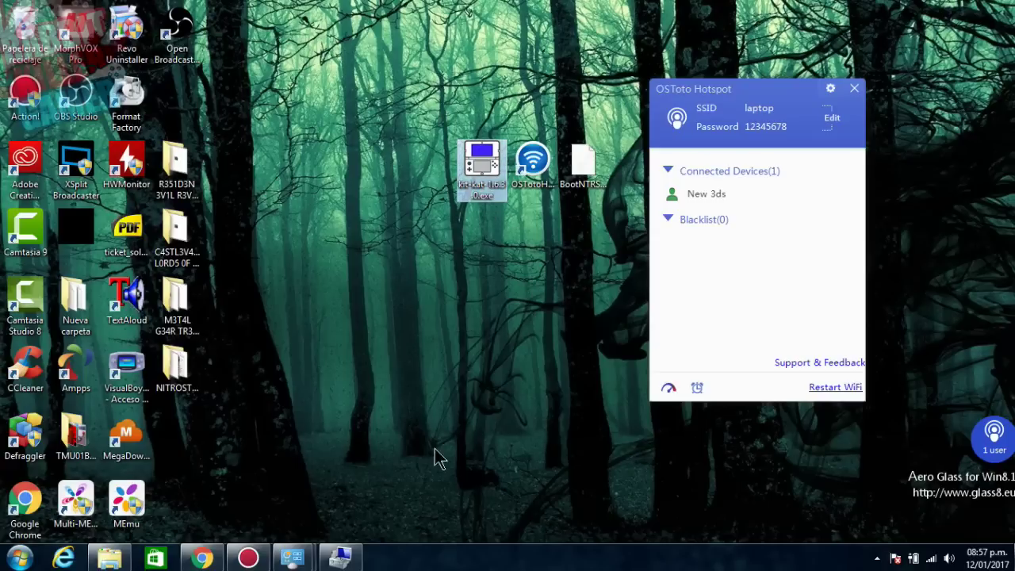
{"action": "key", "text": "Return"}
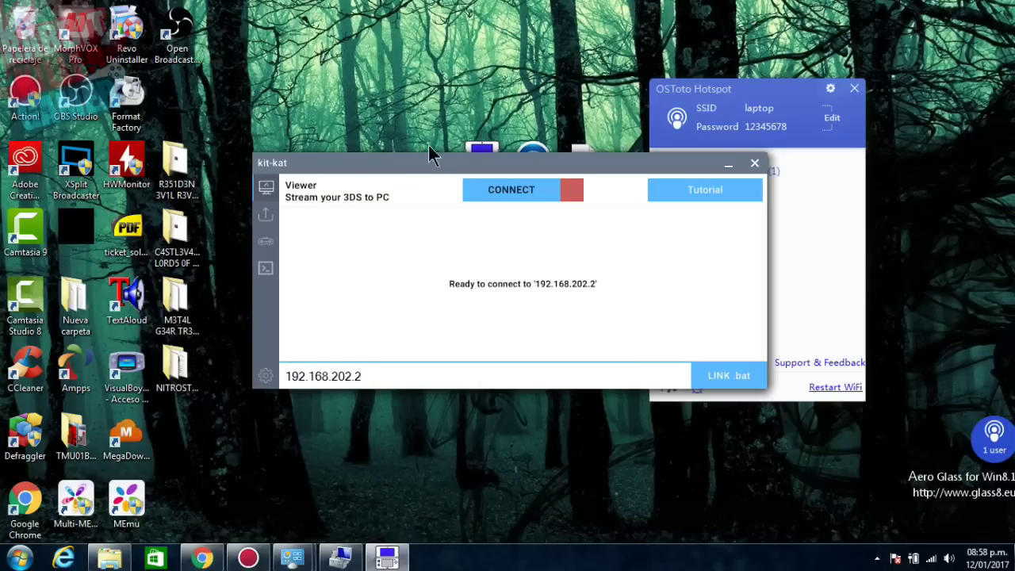
{"action": "left_click_drag", "start_coordinate": [437, 165], "coordinate": [398, 123]}
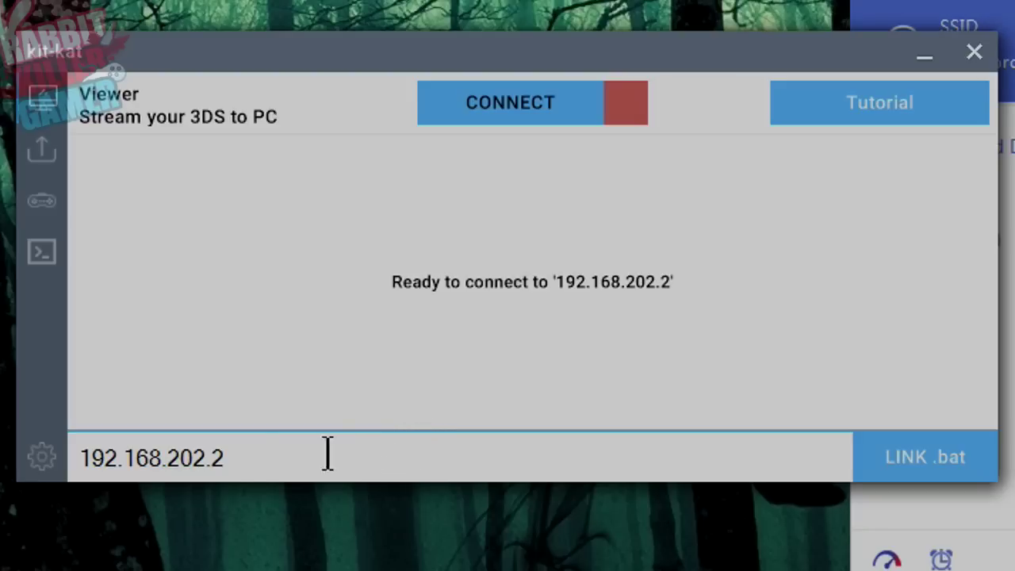
{"action": "key", "text": "ctrl+a"}
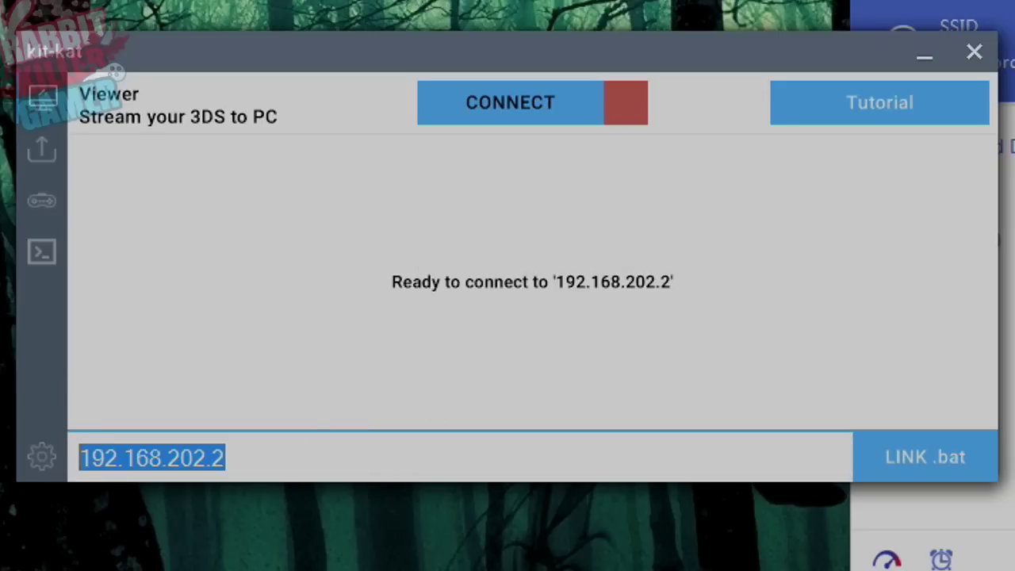
{"action": "left_click_drag", "start_coordinate": [691, 91], "coordinate": [605, 48]}
Look at kit-kat's .bat link dialog without choosing a file, then its Push, IR, Rom-Kit and settings pages, and return to the Viewer
{"action": "mouse_move", "coordinate": [968, 193]}
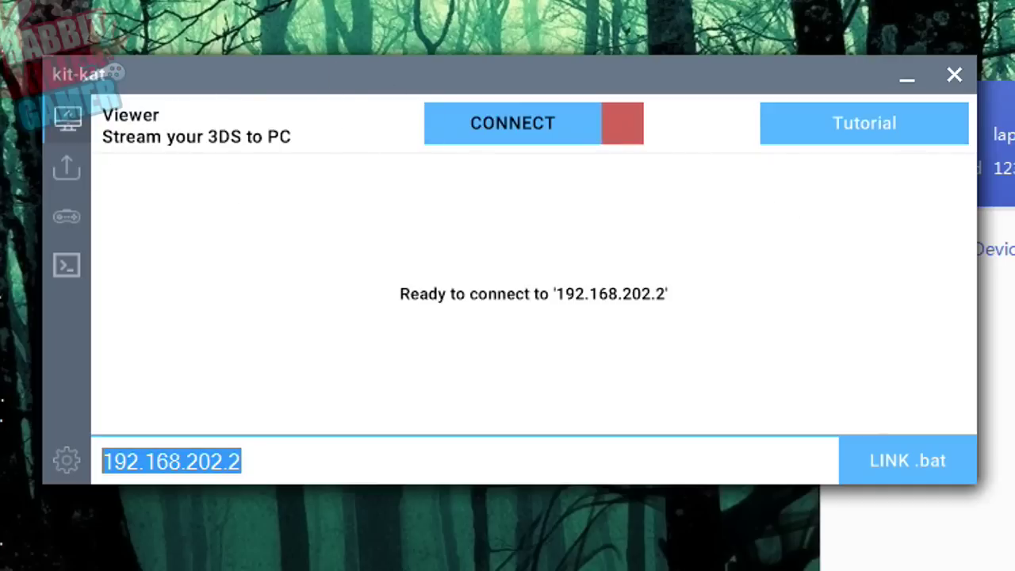
{"action": "left_click", "coordinate": [909, 476]}
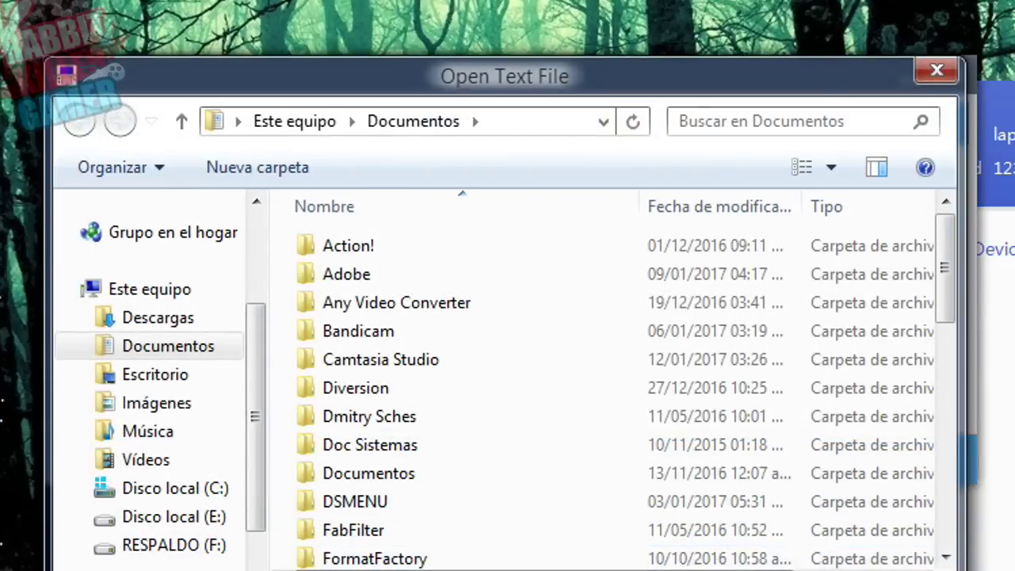
{"action": "left_click", "coordinate": [942, 73]}
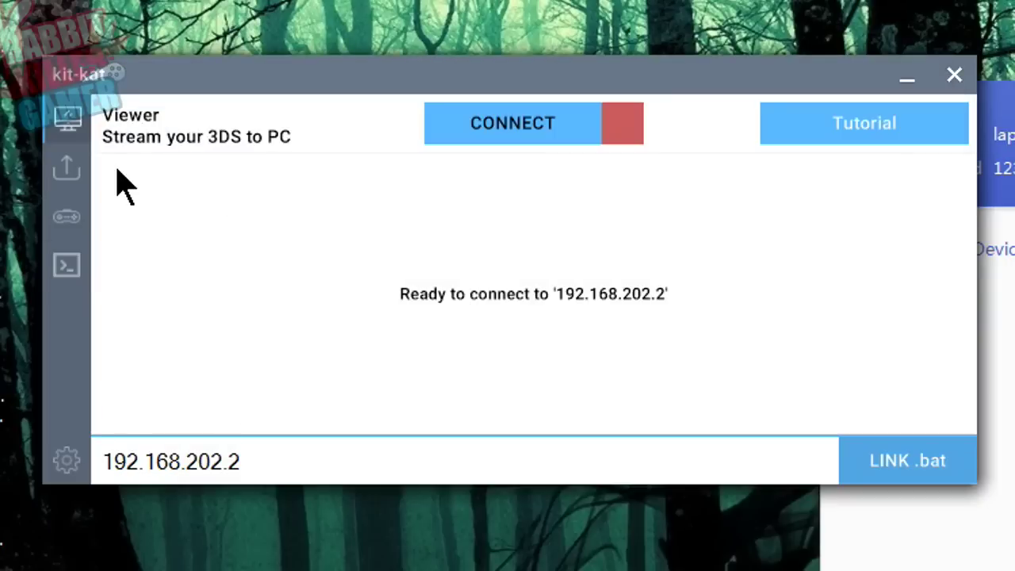
{"action": "left_click", "coordinate": [67, 173]}
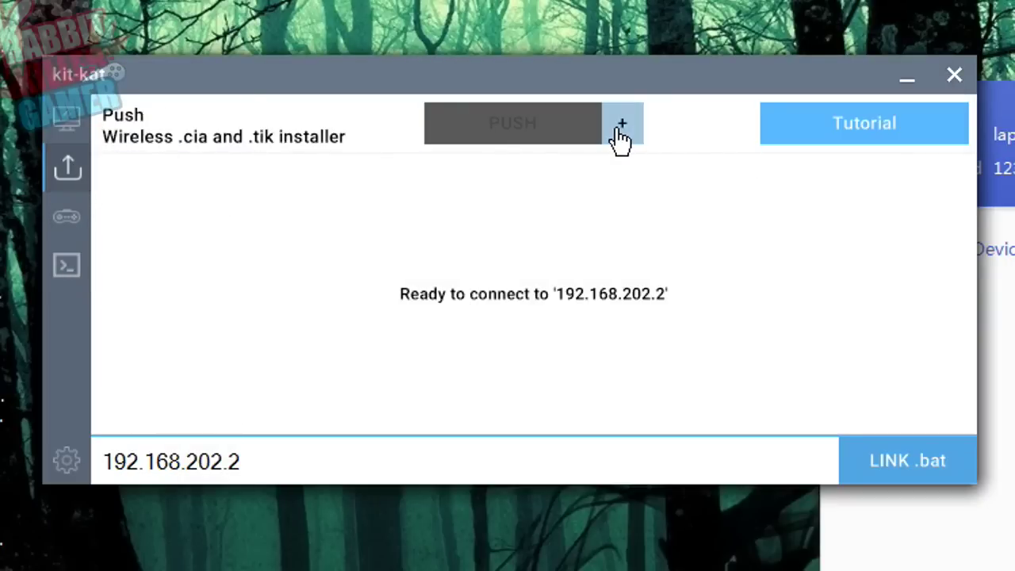
{"action": "left_click", "coordinate": [69, 221]}
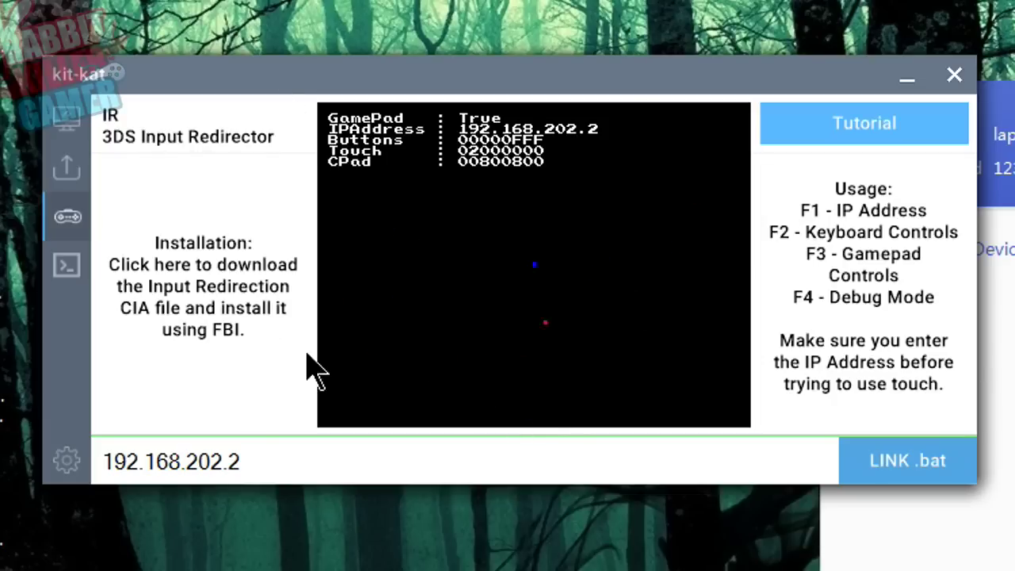
{"action": "left_click", "coordinate": [68, 265]}
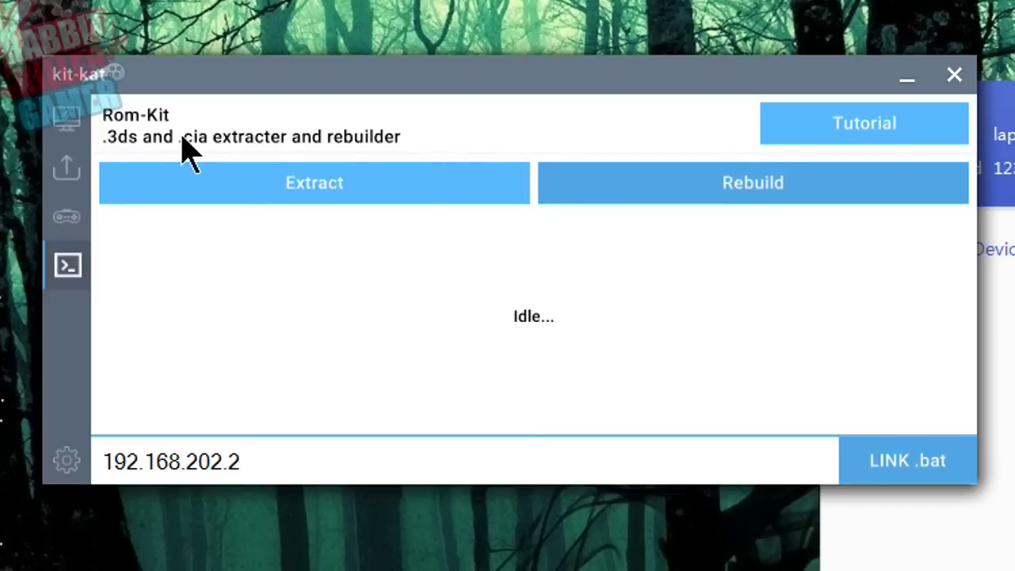
{"action": "left_click", "coordinate": [59, 462]}
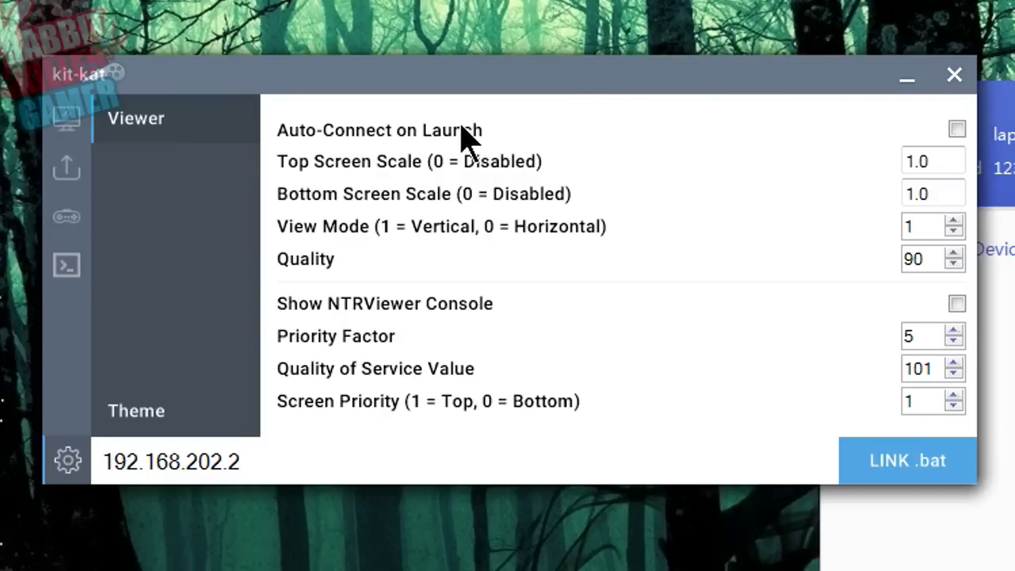
{"action": "left_click", "coordinate": [64, 118]}
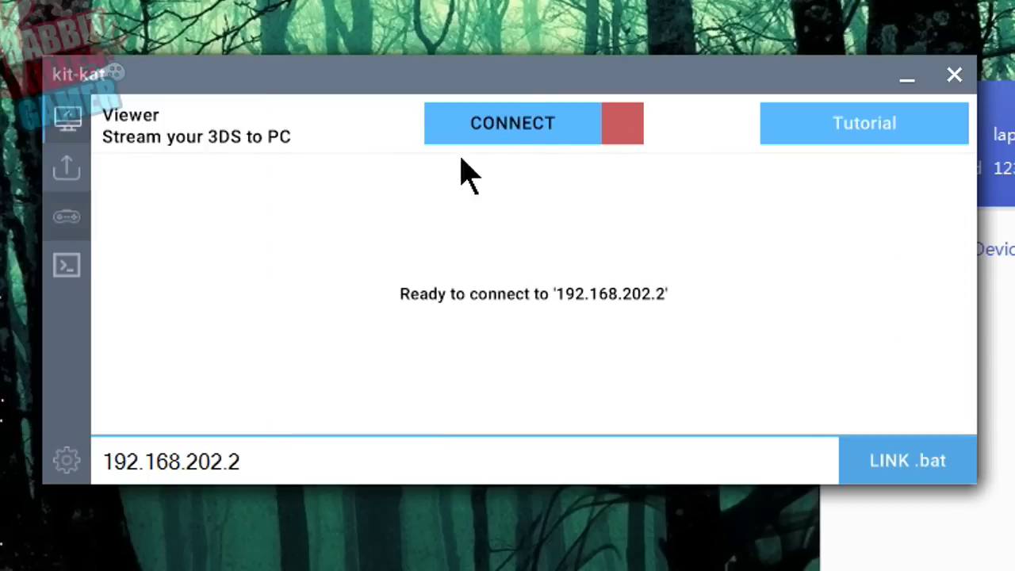
In kit-kat's Viewer settings, set the top screen scale to 1.5
{"action": "left_click", "coordinate": [67, 460]}
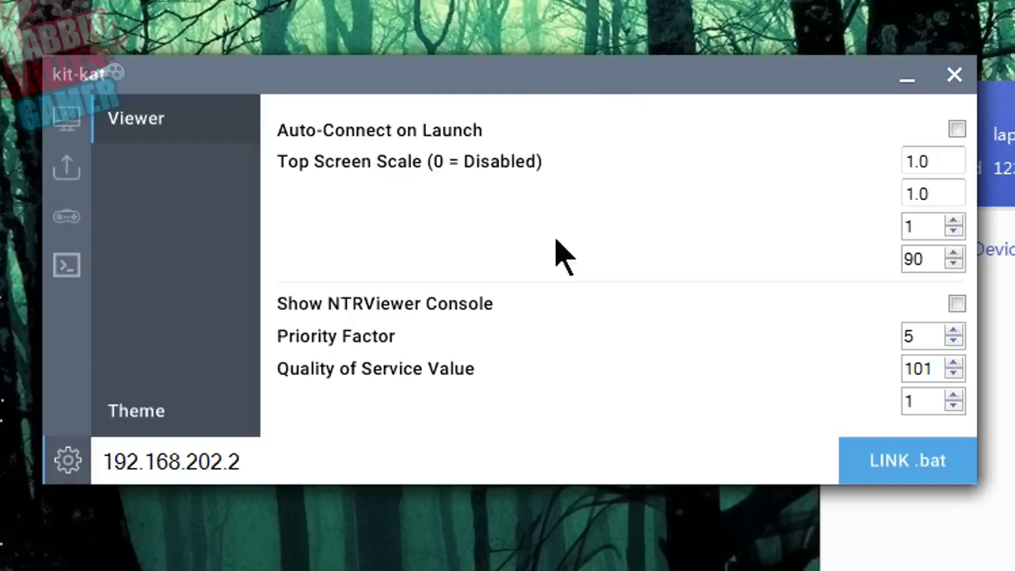
{"action": "left_click", "coordinate": [957, 158]}
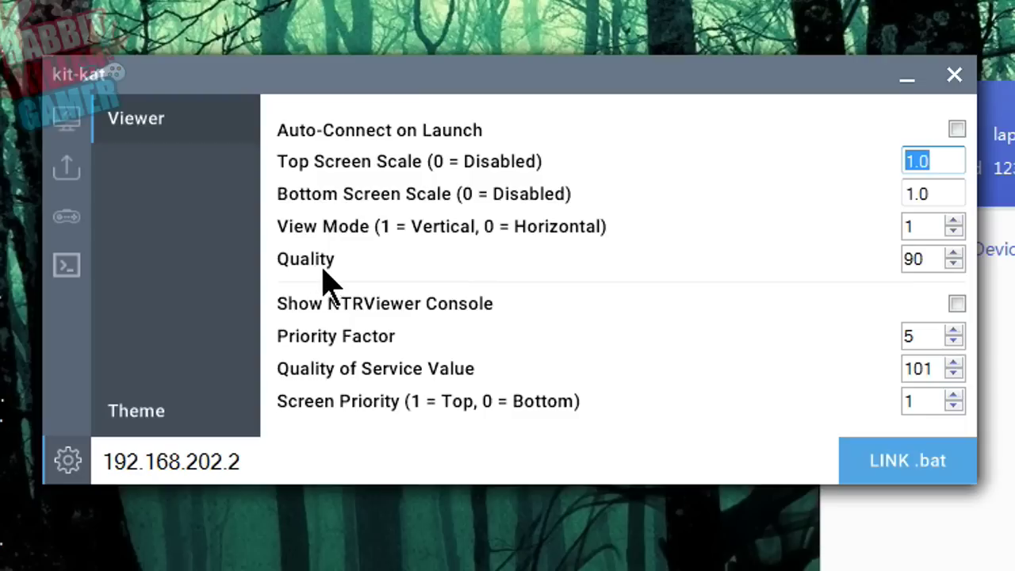
{"action": "left_click", "coordinate": [944, 193]}
{"action": "key", "text": "ctrl+a"}
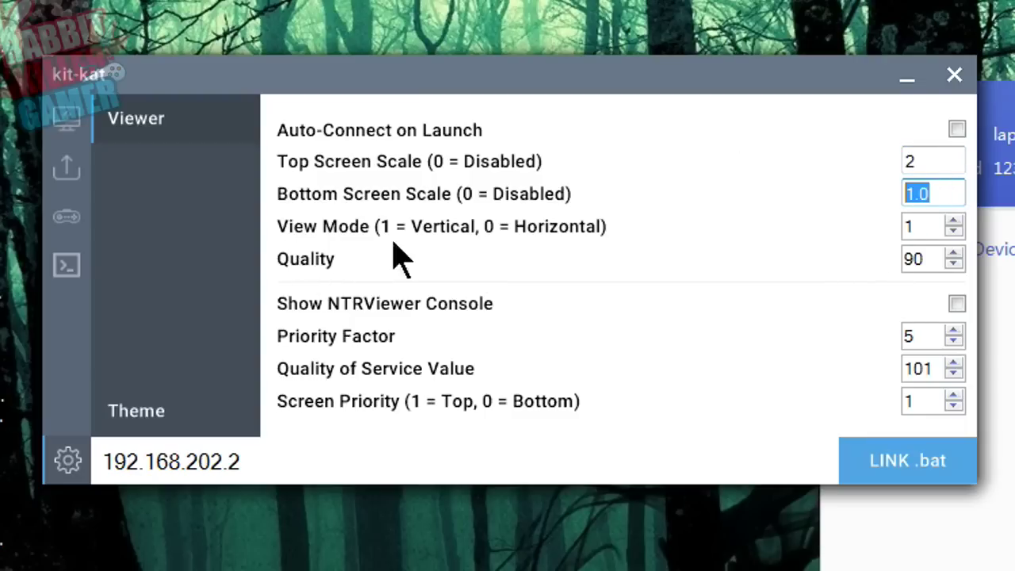
{"action": "left_click", "coordinate": [936, 159]}
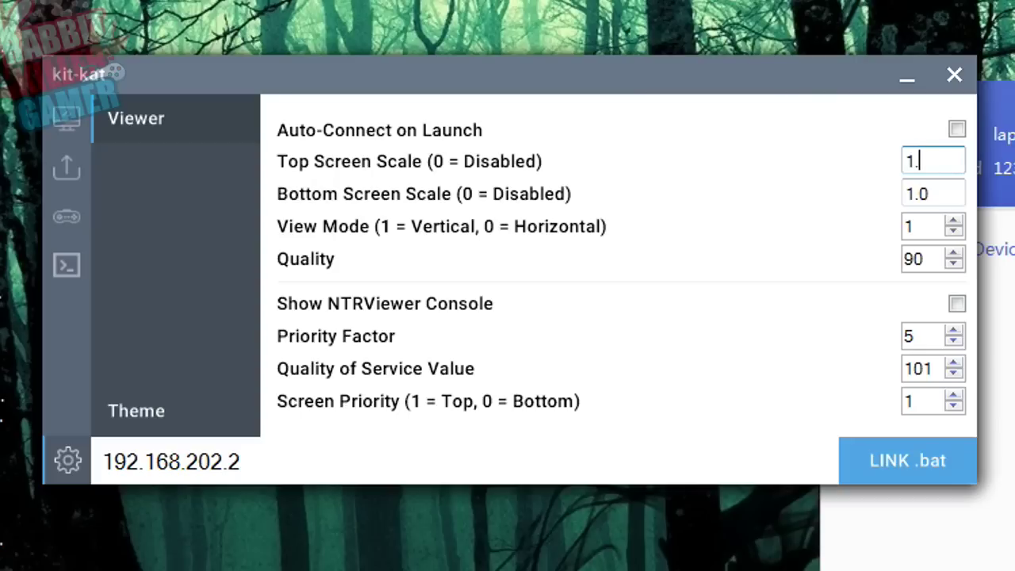
{"action": "type", "text": "1.5"}
{"action": "left_click", "coordinate": [935, 193]}
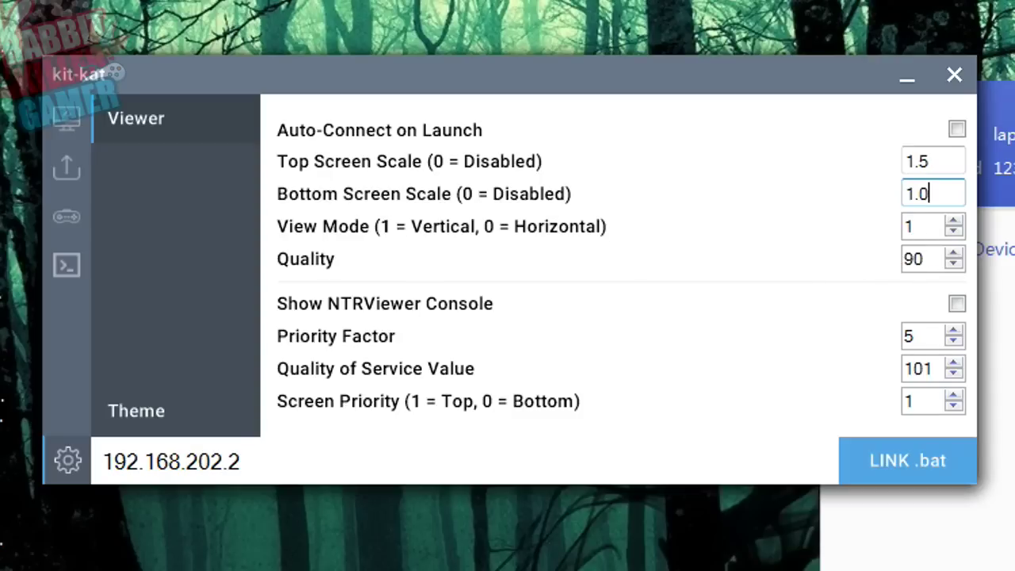
Review the View Mode, Quality, Priority Factor, Quality of Service and Screen Priority fields in kit-kat's Viewer settings
{"action": "left_click", "coordinate": [923, 226]}
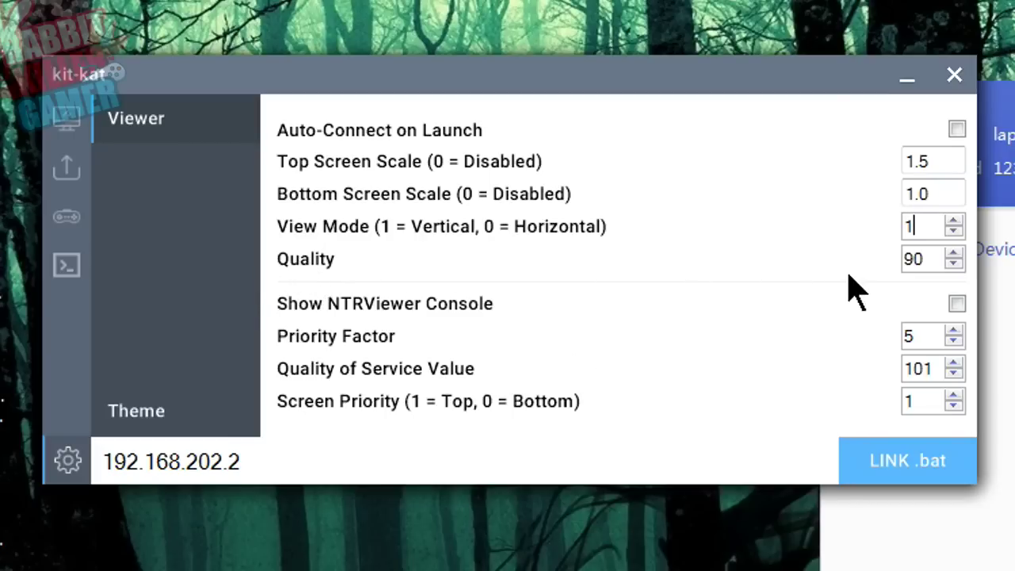
{"action": "left_click_drag", "start_coordinate": [928, 268], "coordinate": [881, 268]}
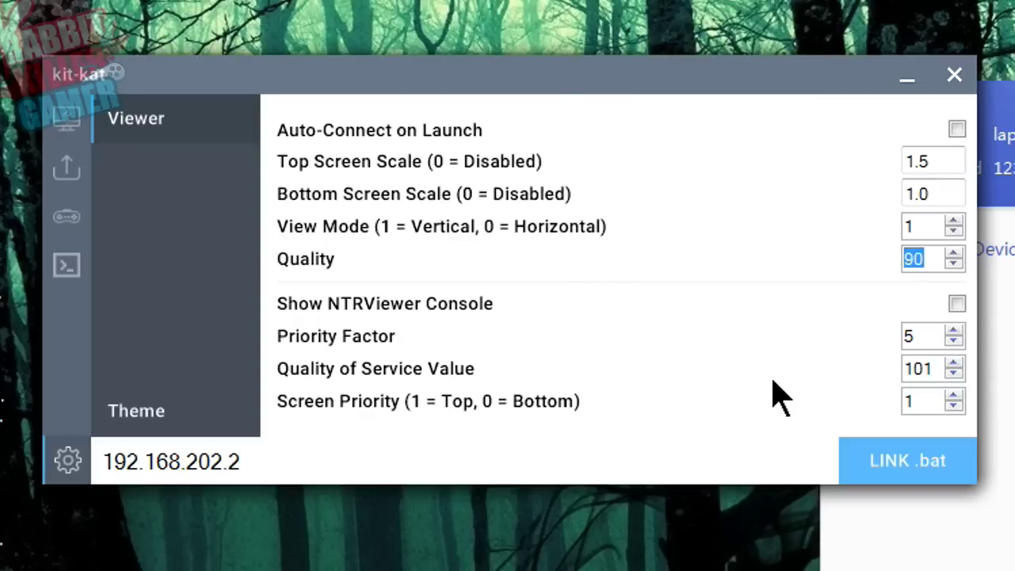
{"action": "double_click", "coordinate": [918, 339]}
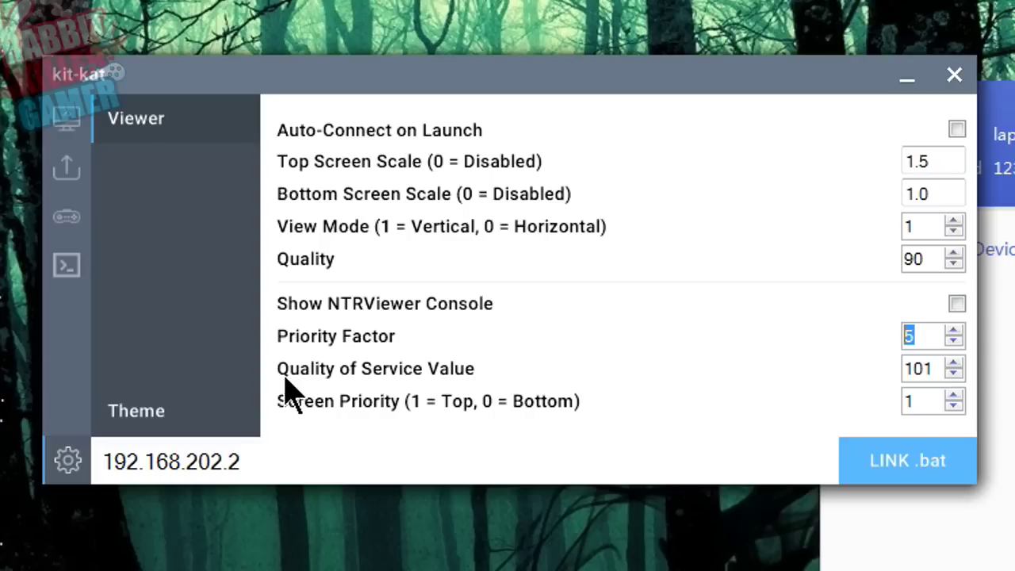
{"action": "key", "text": "Tab"}
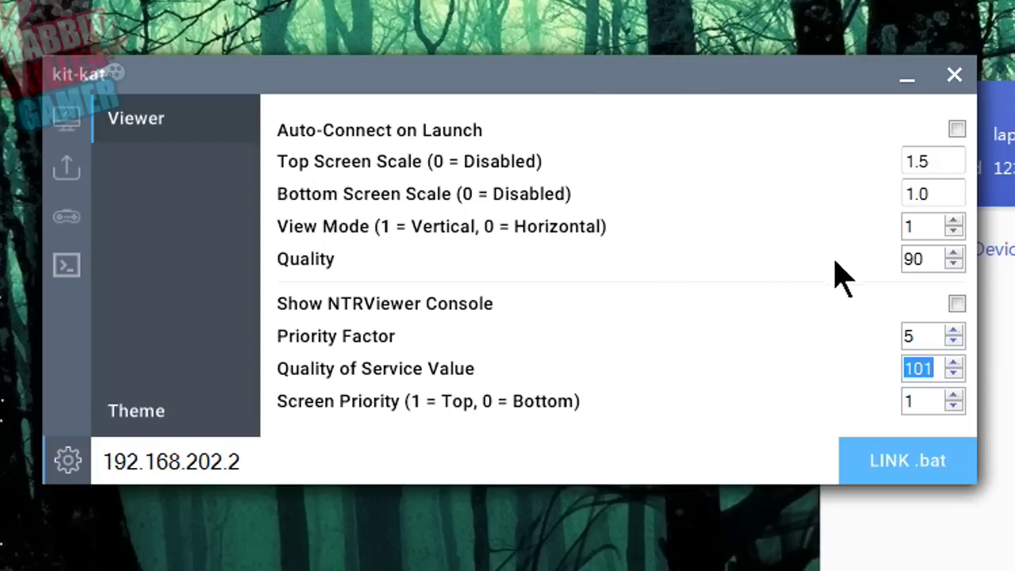
{"action": "double_click", "coordinate": [914, 401]}
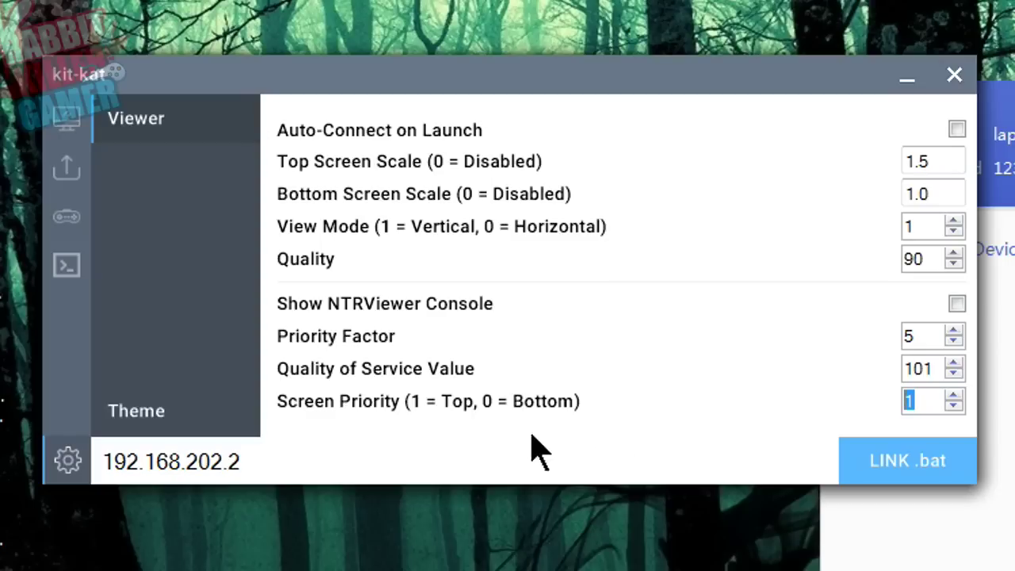
{"action": "left_click", "coordinate": [934, 335]}
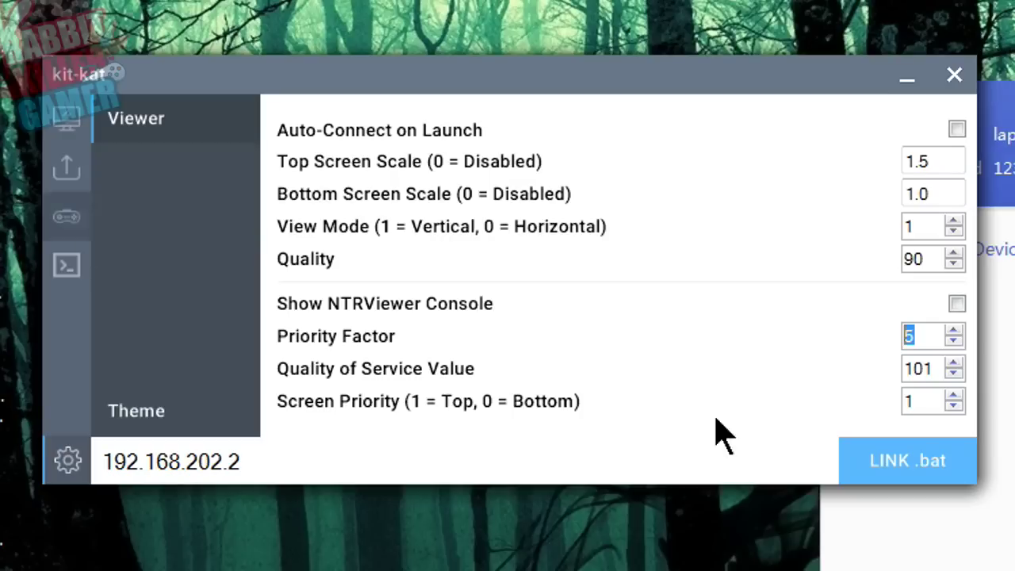
{"action": "left_click", "coordinate": [928, 400]}
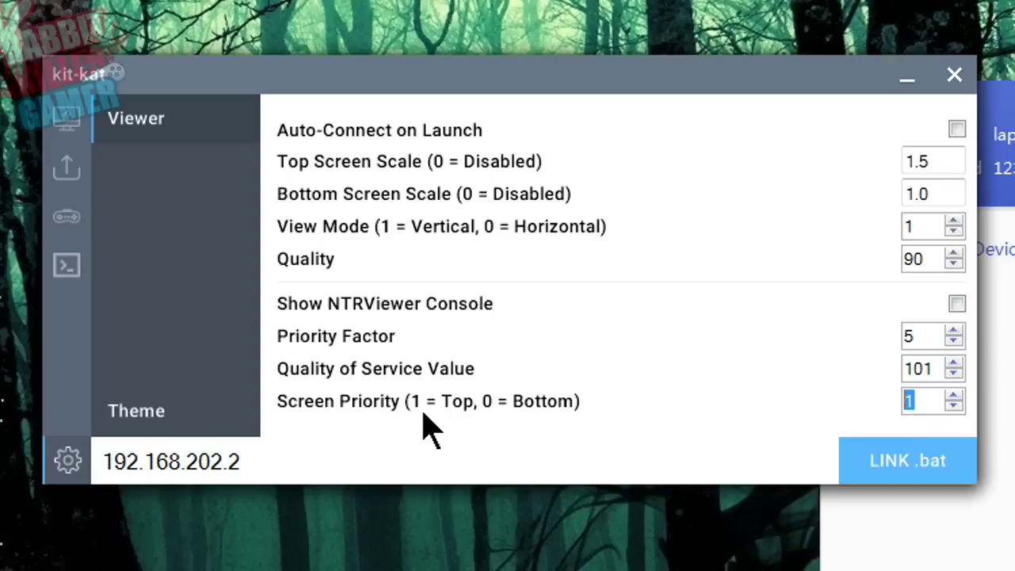
{"action": "left_click", "coordinate": [922, 340]}
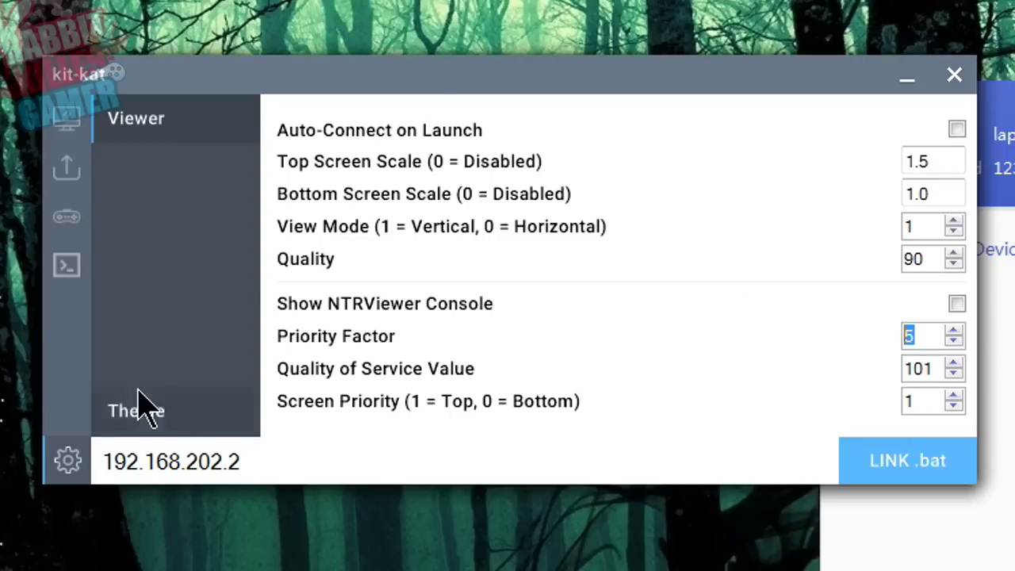
{"action": "left_click", "coordinate": [933, 335]}
{"action": "left_click", "coordinate": [920, 402]}
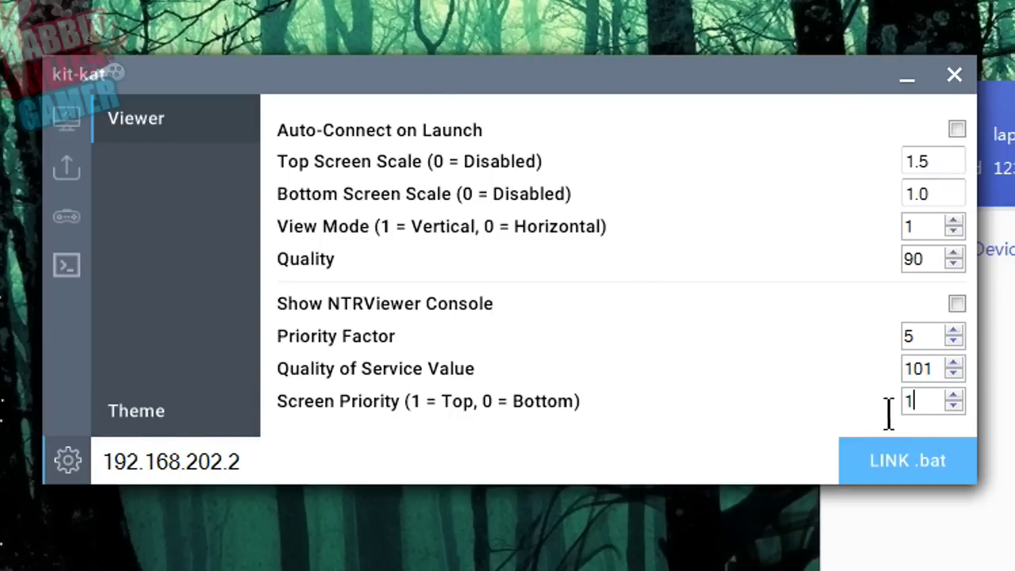
{"action": "left_click", "coordinate": [909, 337]}
{"action": "left_click", "coordinate": [917, 402]}
Try Priority Factor values of 2, 3 and 4, and restore the field to 5
{"action": "double_click", "coordinate": [924, 341]}
{"action": "type", "text": "2"}
{"action": "double_click", "coordinate": [914, 333]}
{"action": "type", "text": "3"}
{"action": "double_click", "coordinate": [913, 334]}
{"action": "type", "text": "4"}
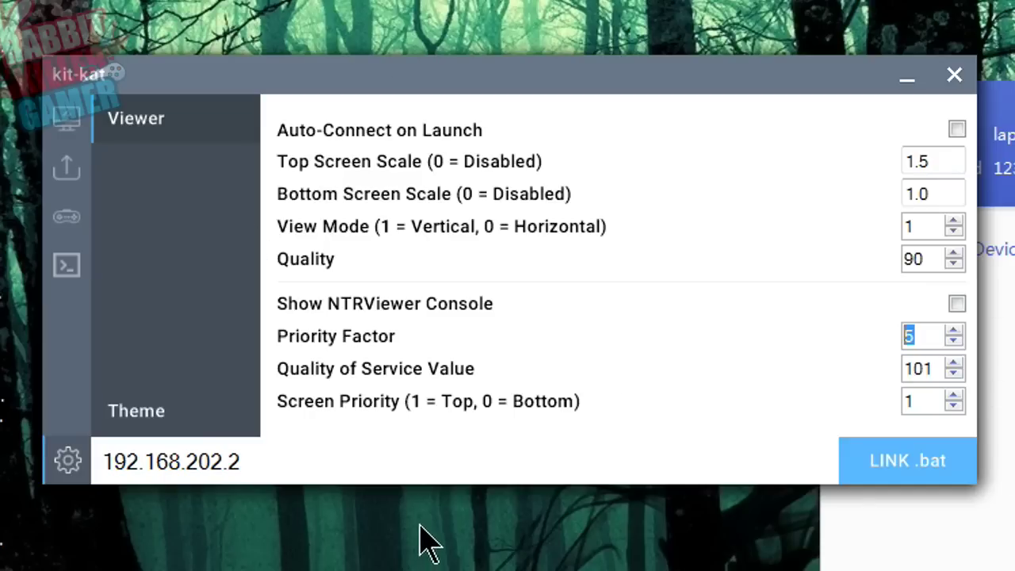
Compare the Quality setting with the top screen scale, Quality of Service, Priority Factor, Screen Priority and View Mode fields without editing them
{"action": "double_click", "coordinate": [928, 258]}
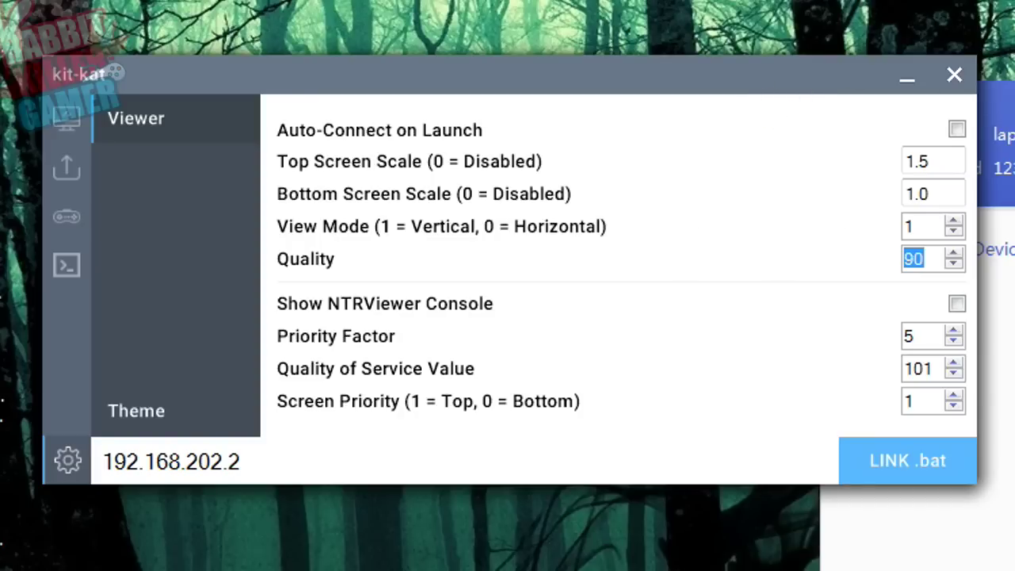
{"action": "left_click", "coordinate": [945, 158]}
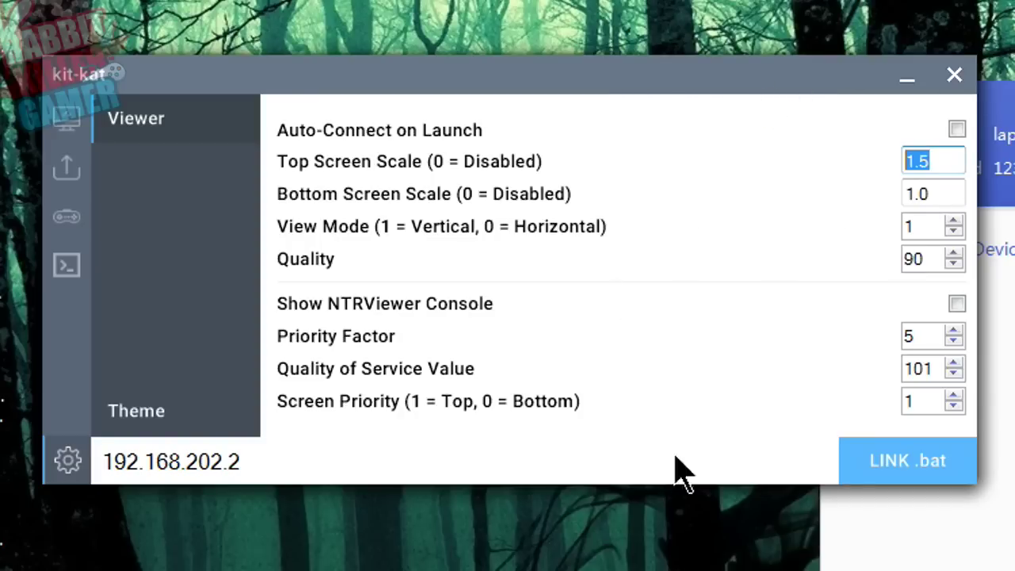
{"action": "left_click", "coordinate": [906, 259]}
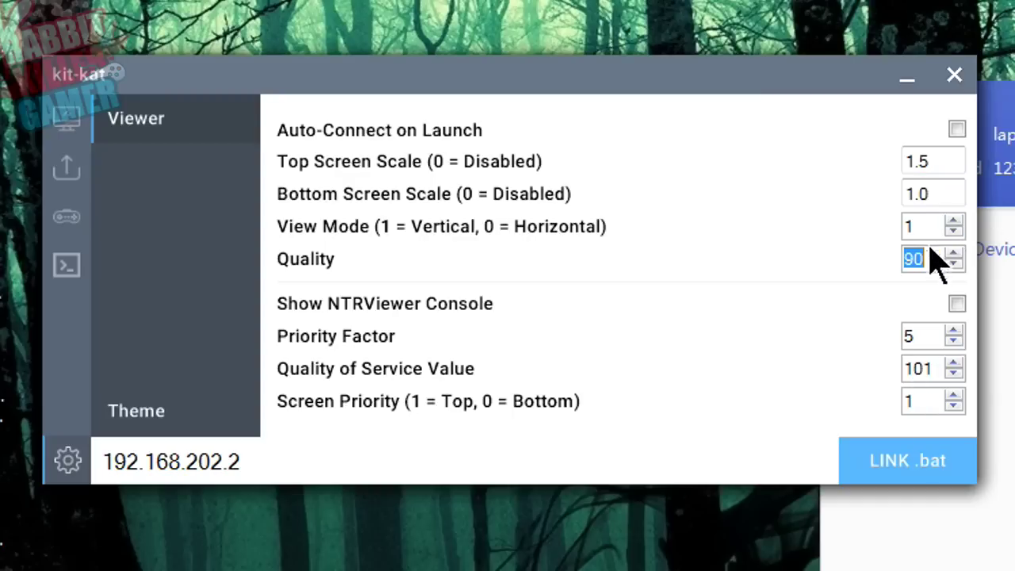
{"action": "left_click", "coordinate": [933, 368]}
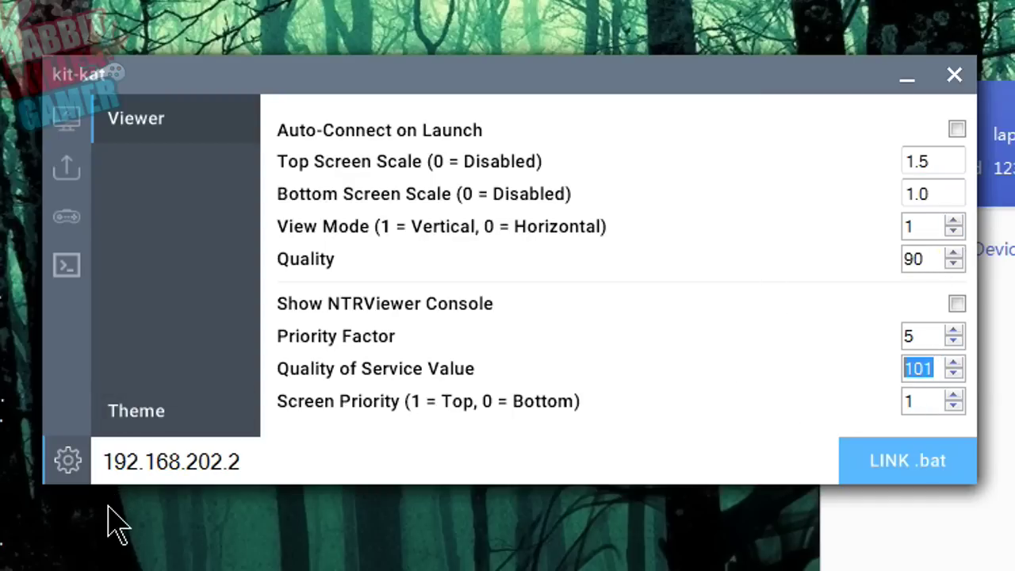
{"action": "left_click", "coordinate": [912, 258]}
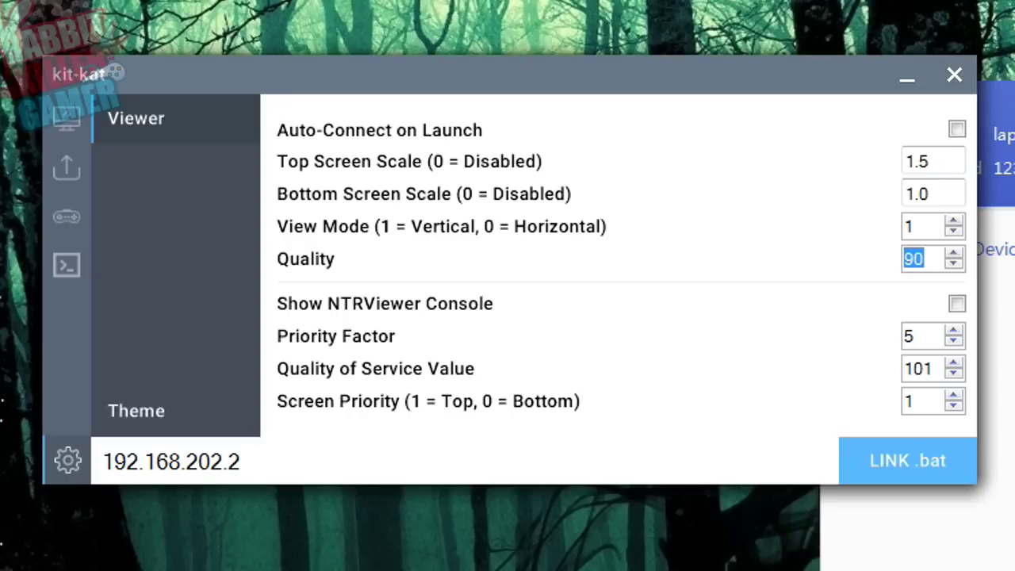
{"action": "key", "text": "Right"}
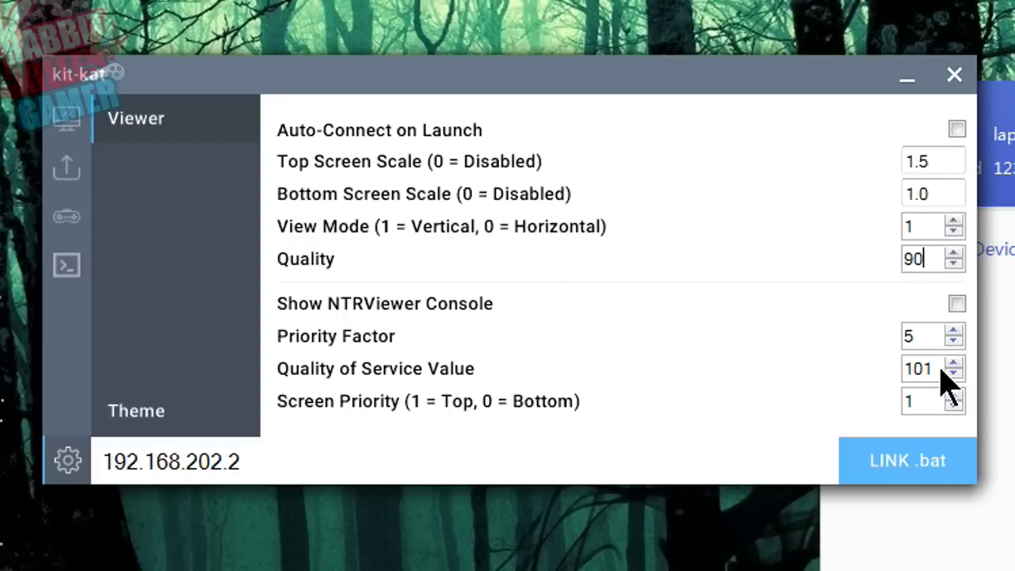
{"action": "double_click", "coordinate": [920, 335]}
{"action": "double_click", "coordinate": [924, 401]}
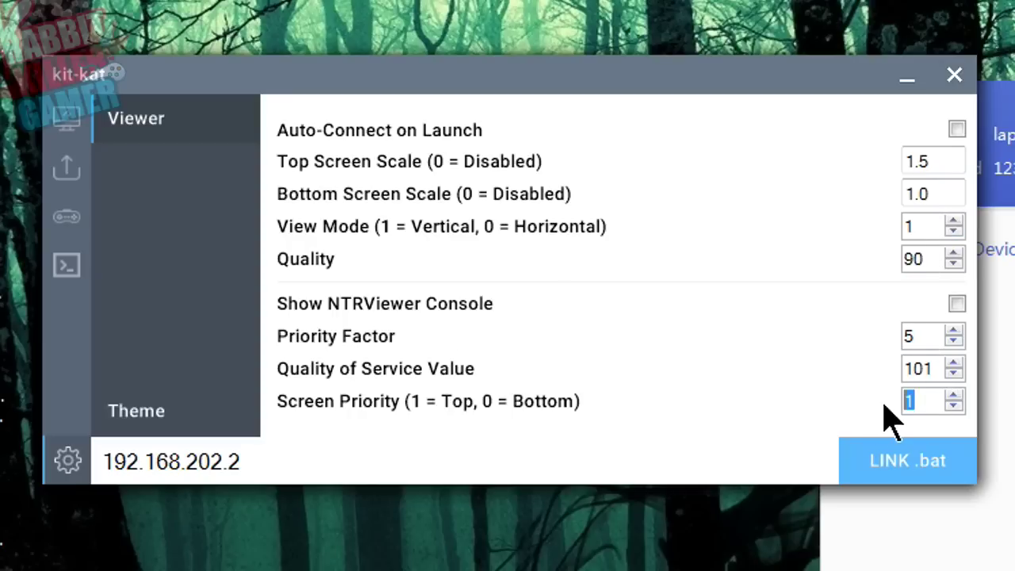
{"action": "left_click", "coordinate": [926, 336]}
{"action": "key", "text": "ctrl+a"}
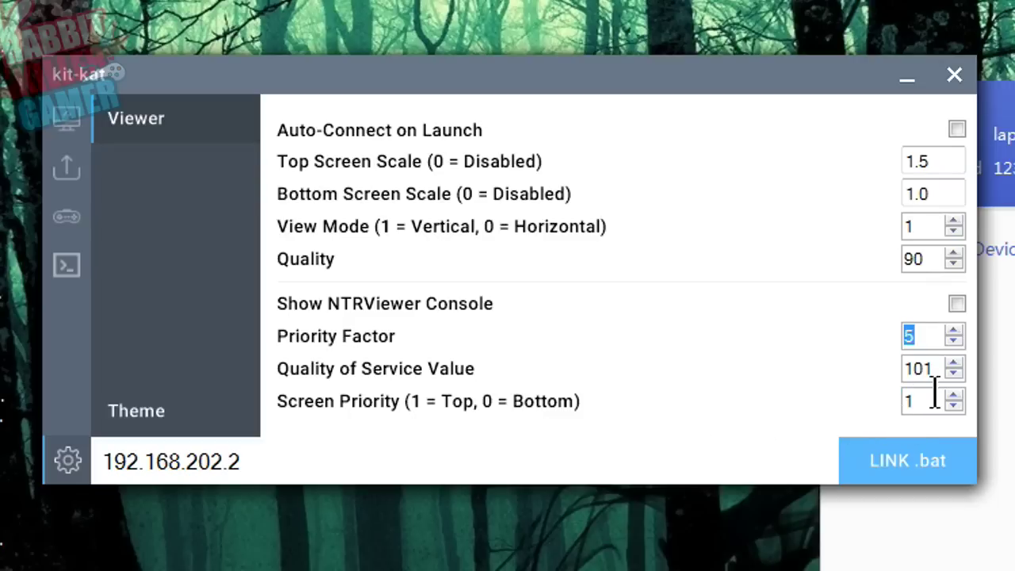
{"action": "key", "text": "Left"}
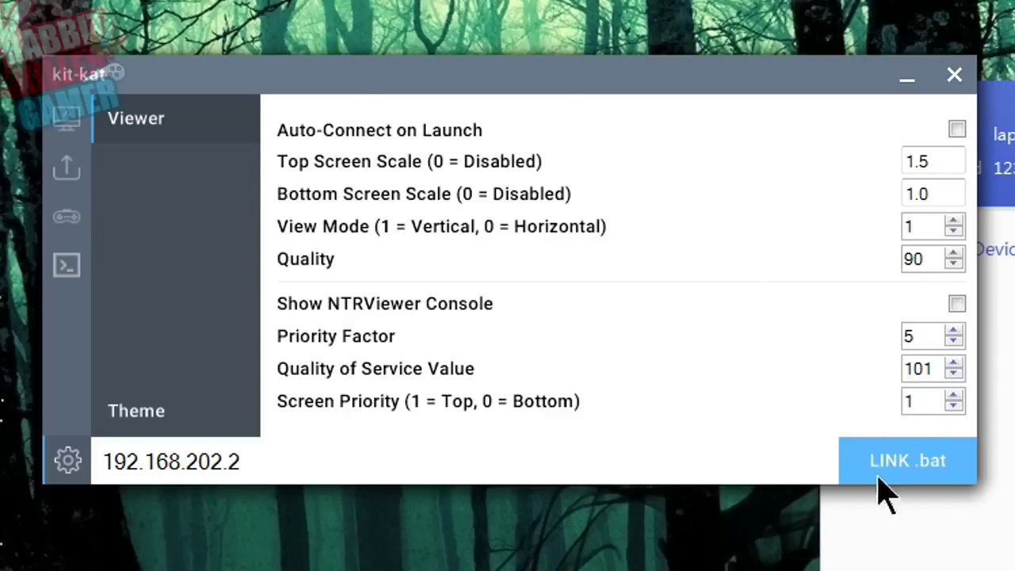
{"action": "double_click", "coordinate": [929, 260]}
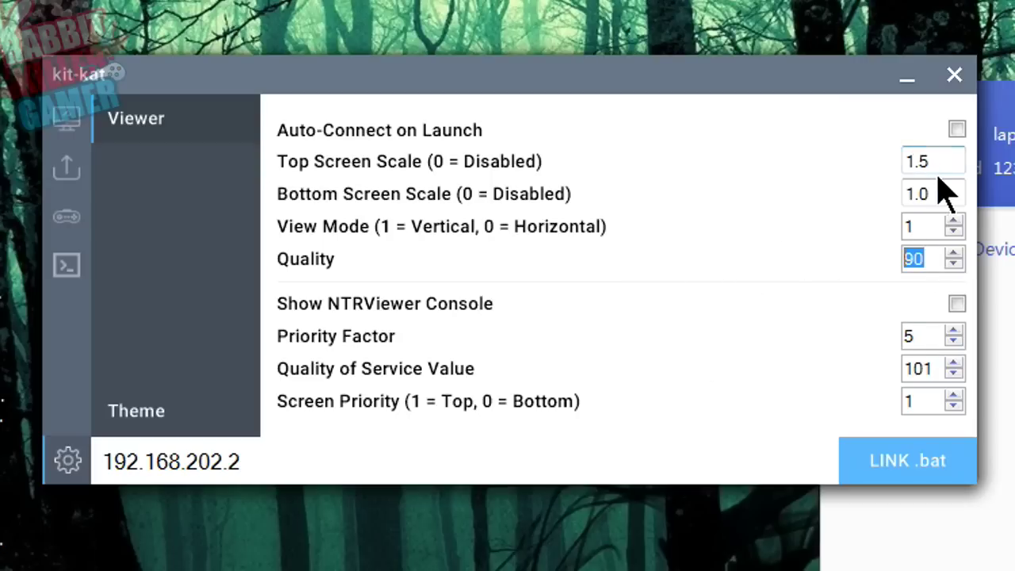
{"action": "left_click", "coordinate": [920, 227]}
{"action": "double_click", "coordinate": [920, 226]}
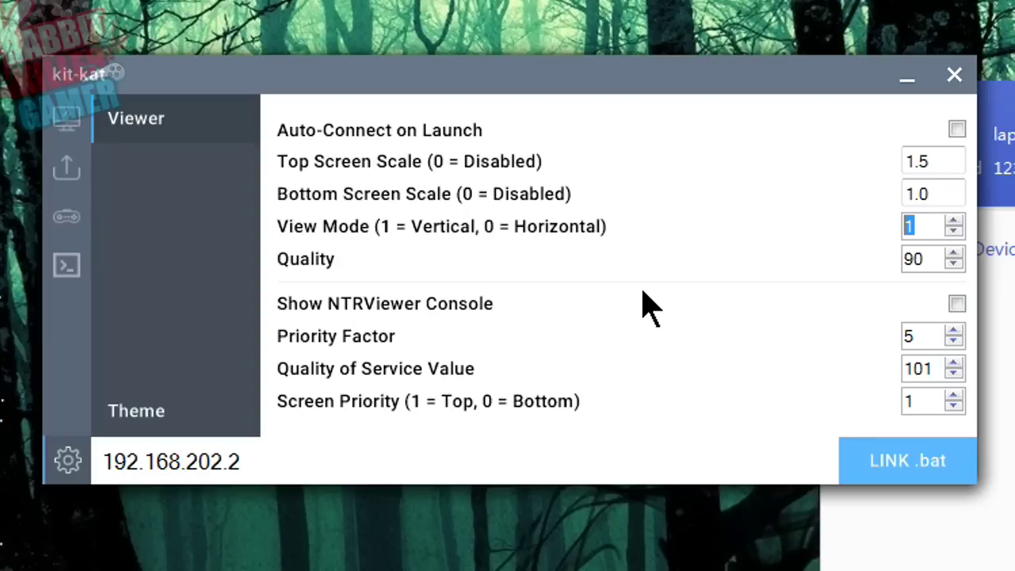
{"action": "left_click", "coordinate": [925, 259]}
Reposition the kit-kat window on the desktop and look at its Viewer and Rom-Kit pages
{"action": "left_click_drag", "start_coordinate": [325, 71], "coordinate": [408, 186]}
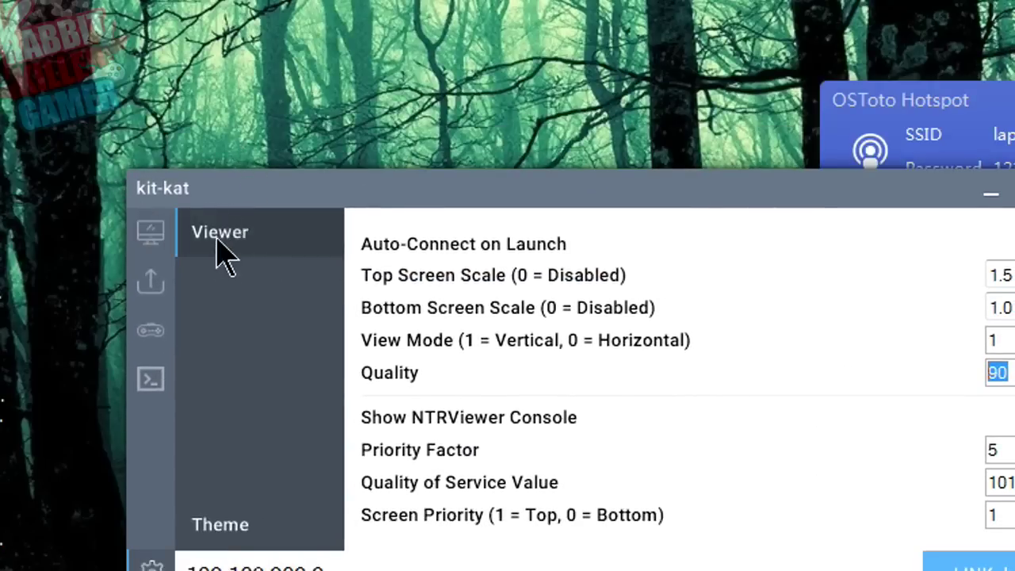
{"action": "left_click", "coordinate": [152, 231]}
{"action": "left_click", "coordinate": [151, 379]}
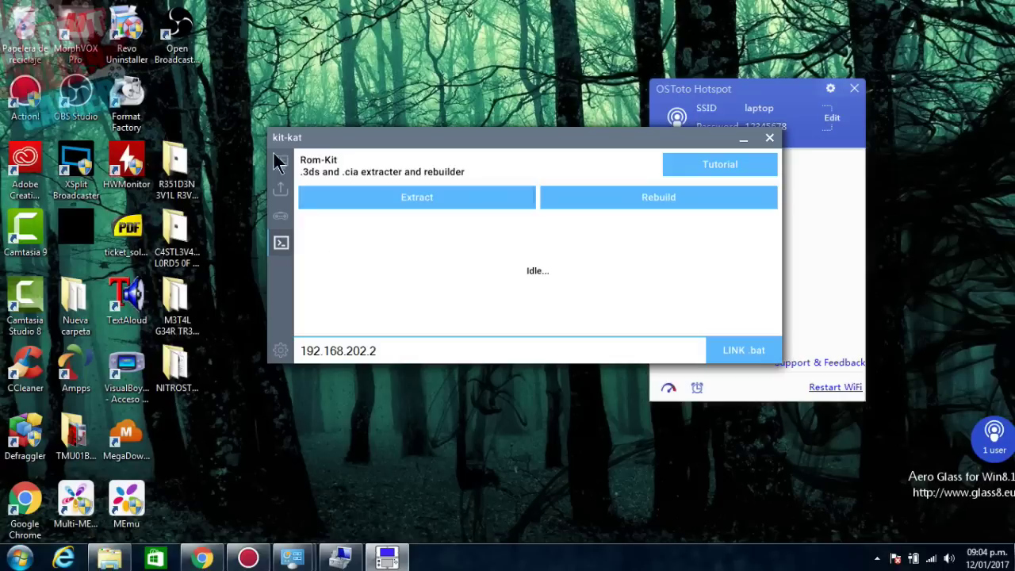
{"action": "left_click", "coordinate": [280, 162]}
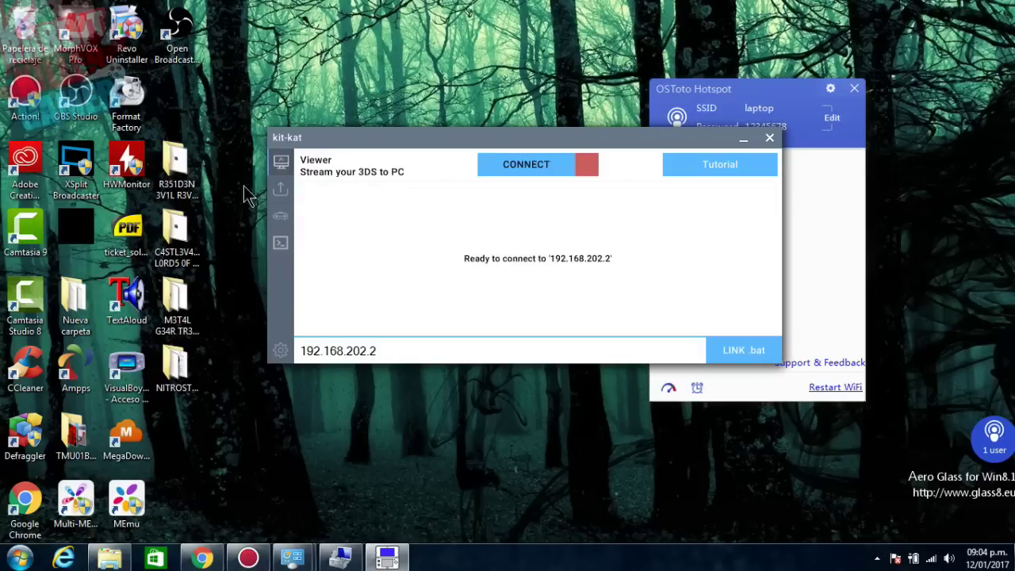
Set the Priority Factor to 1 in kit-kat's Viewer settings and return to the Viewer page
{"action": "left_click", "coordinate": [280, 350]}
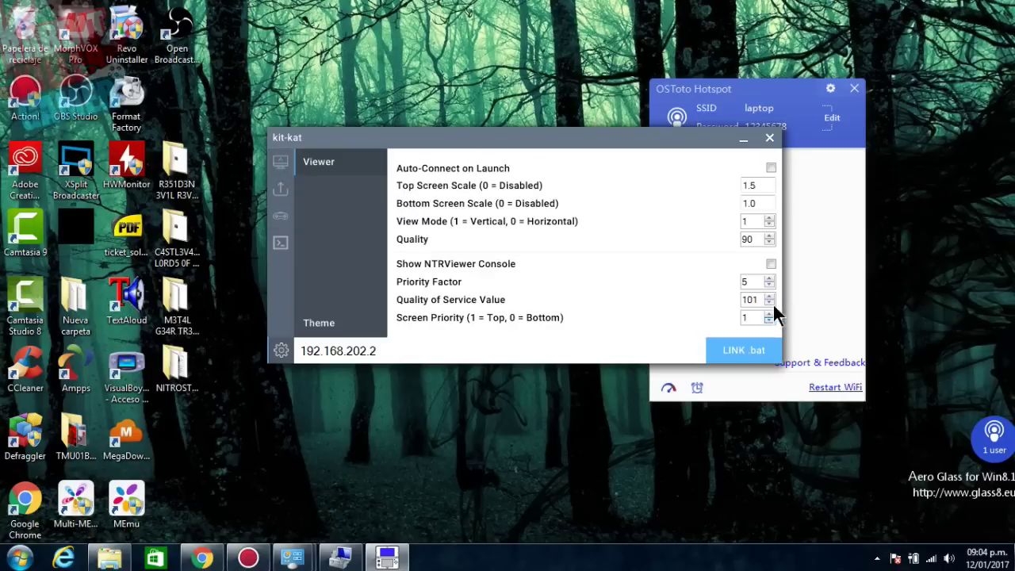
{"action": "double_click", "coordinate": [711, 281]}
{"action": "left_click", "coordinate": [280, 162]}
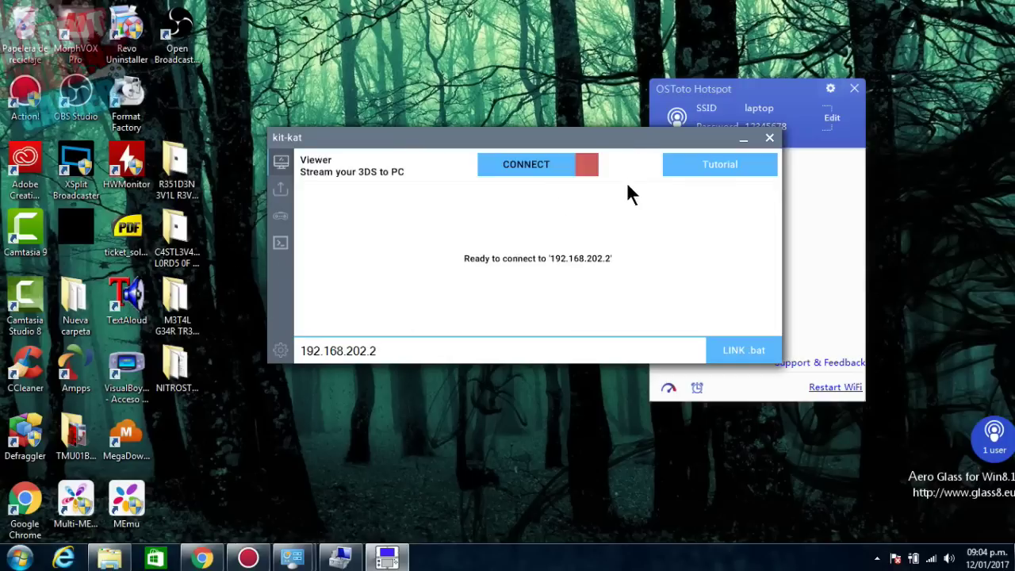
Connect kit-kat to the 3DS at 192.168.202.2 and move the NTRViewer window higher on the desktop
{"action": "left_click", "coordinate": [523, 168]}
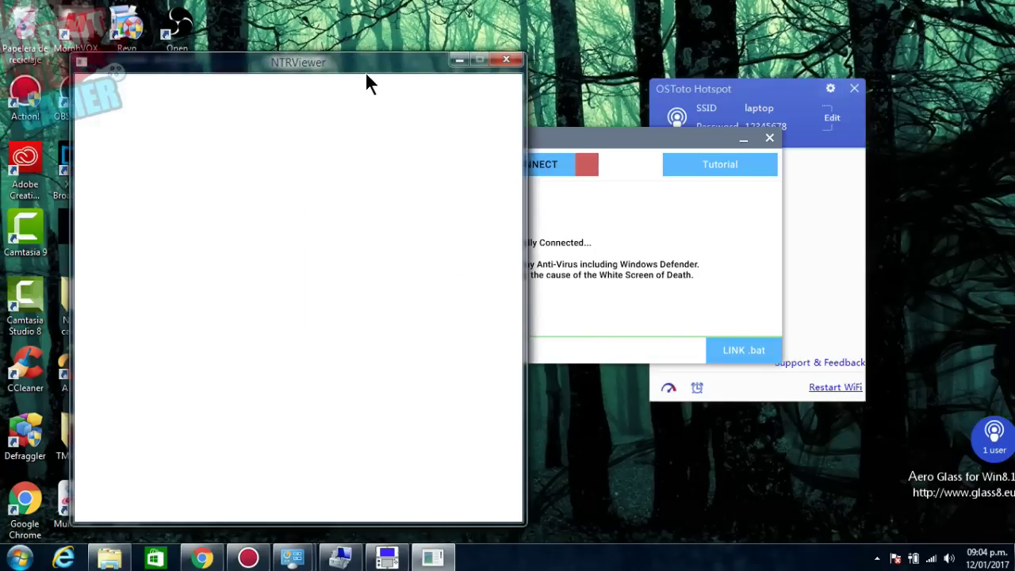
{"action": "left_click_drag", "start_coordinate": [357, 67], "coordinate": [430, 30]}
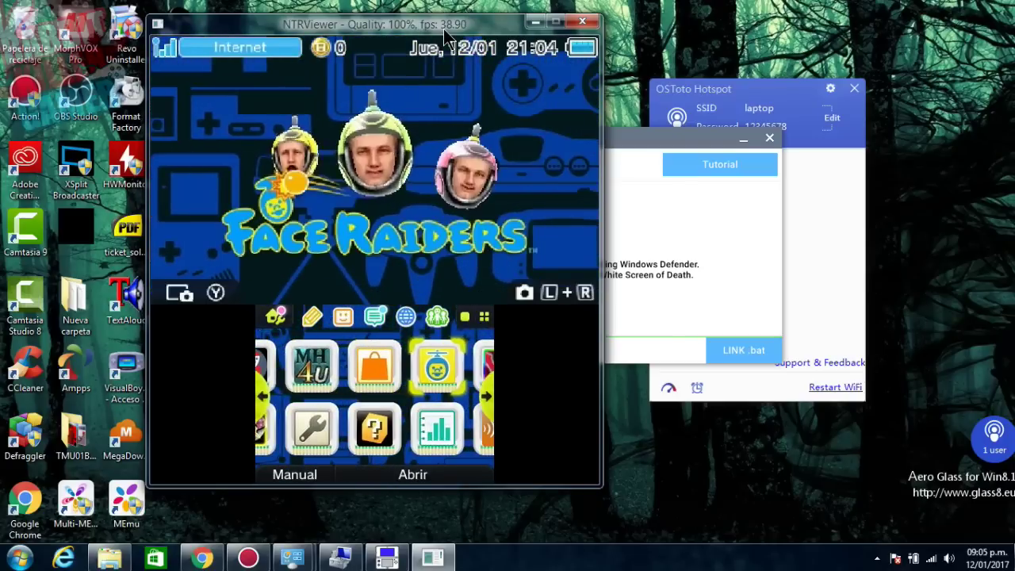
Set the Priority Factor to 5 in kit-kat's Viewer settings and reconnect to the 3DS
{"action": "left_click", "coordinate": [721, 256]}
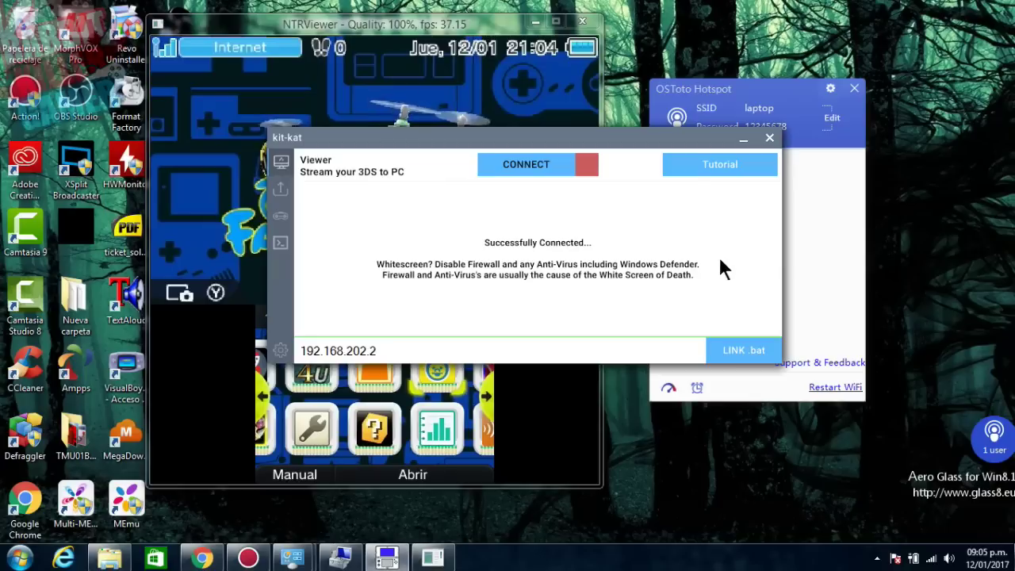
{"action": "left_click", "coordinate": [279, 351]}
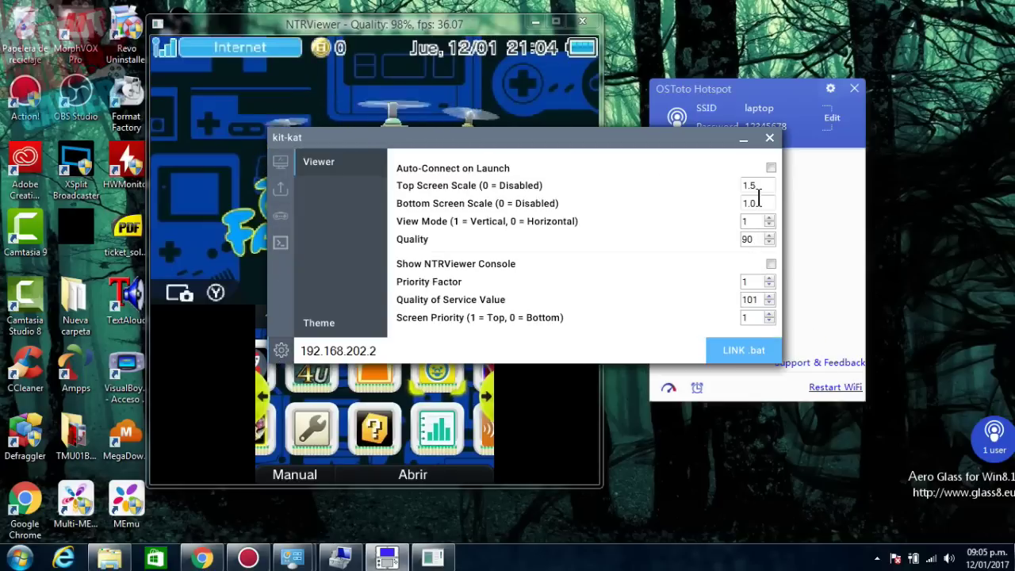
{"action": "double_click", "coordinate": [749, 282]}
{"action": "type", "text": "5"}
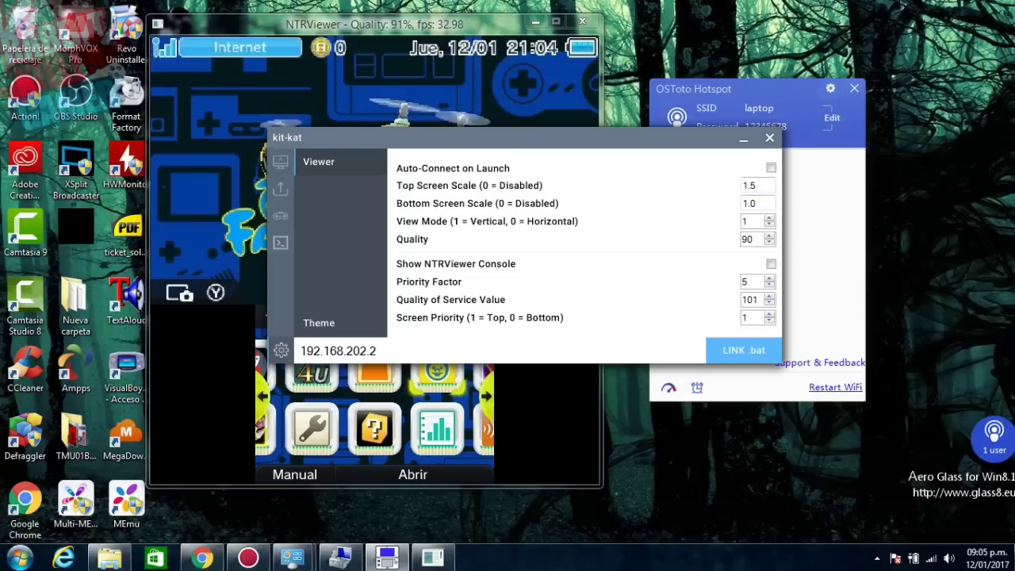
{"action": "left_click", "coordinate": [280, 161]}
{"action": "left_click", "coordinate": [529, 164]}
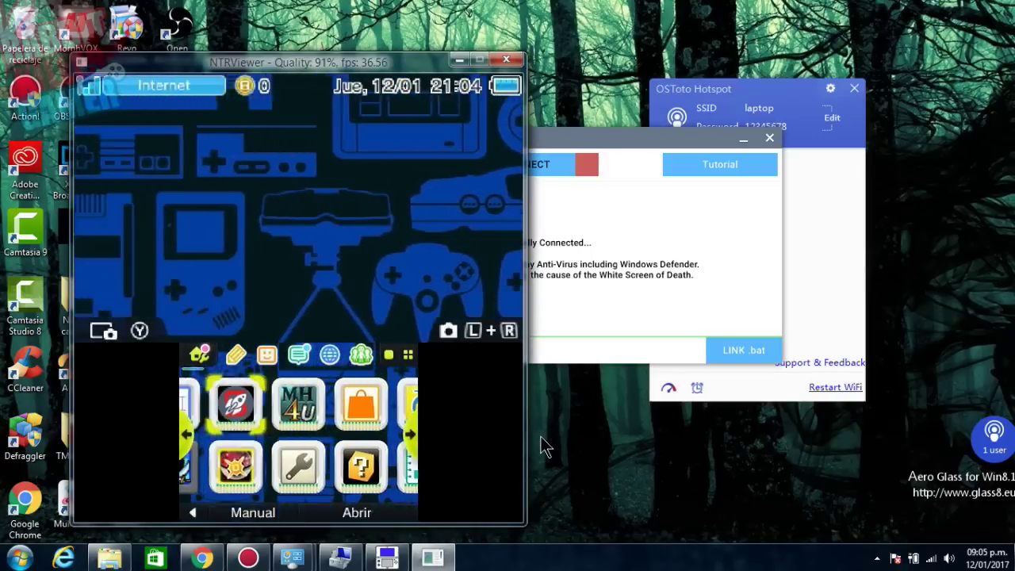
Reopen kit-kat's Viewer settings and set the Priority Factor back to 1
{"action": "left_click", "coordinate": [744, 236]}
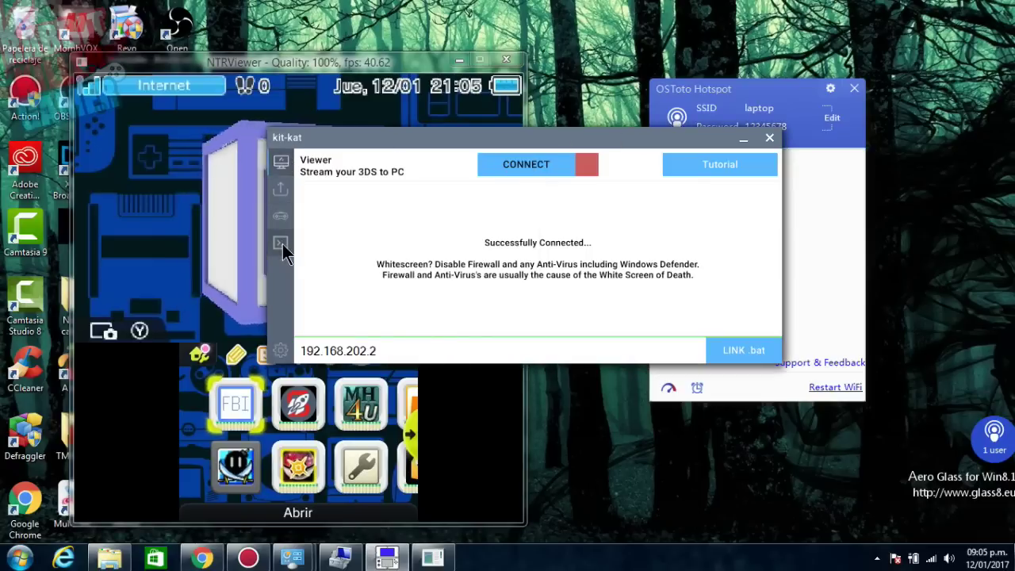
{"action": "left_click", "coordinate": [280, 349]}
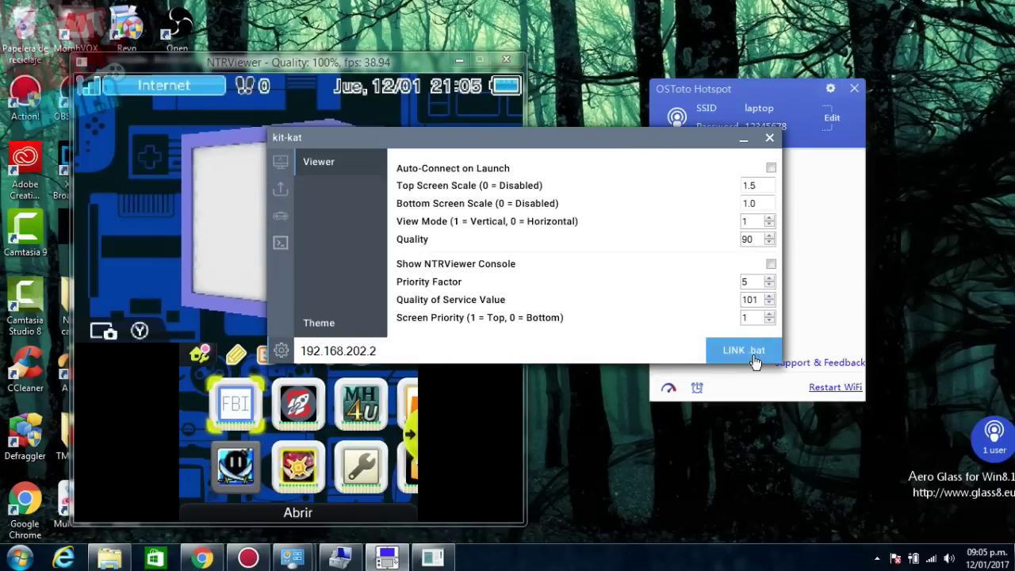
{"action": "double_click", "coordinate": [746, 282]}
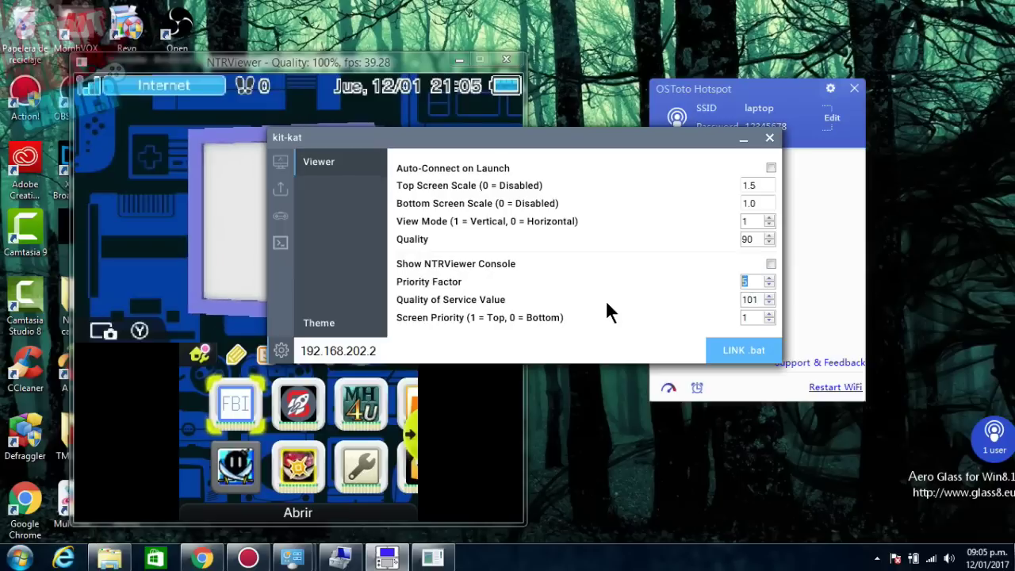
{"action": "type", "text": "1"}
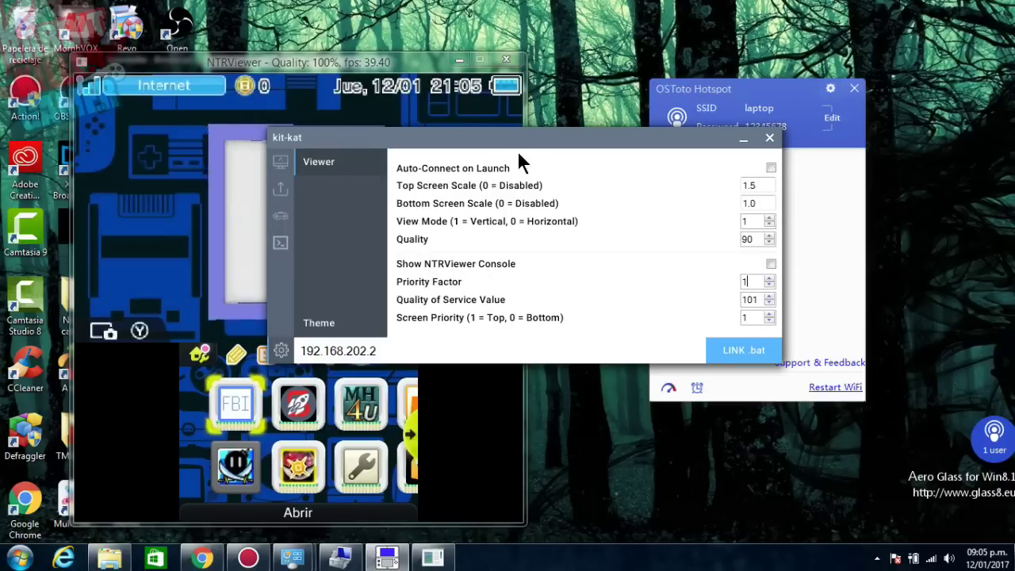
Arrange the kit-kat and NTRViewer windows so the full 3DS stream is visible beside the Viewer settings
{"action": "left_click_drag", "start_coordinate": [510, 141], "coordinate": [676, 121]}
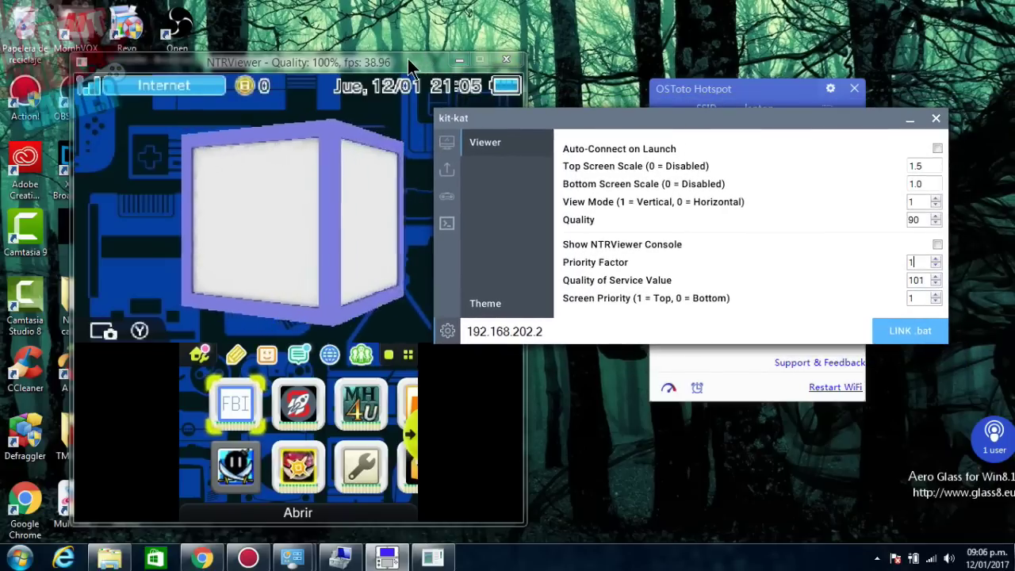
{"action": "left_click_drag", "start_coordinate": [408, 62], "coordinate": [403, 31]}
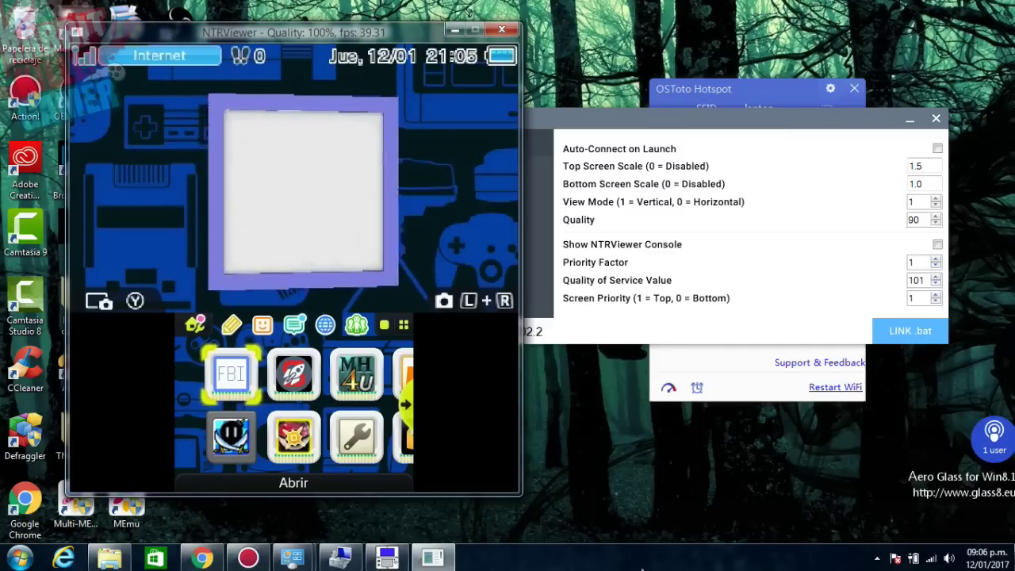
{"action": "left_click_drag", "start_coordinate": [266, 36], "coordinate": [291, 36]}
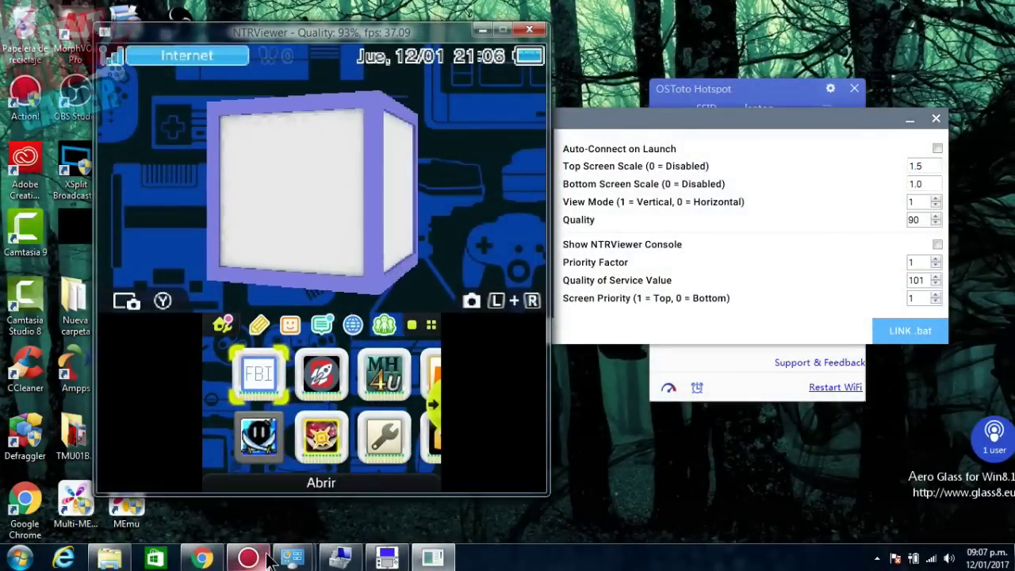
{"action": "mouse_move", "coordinate": [268, 560]}
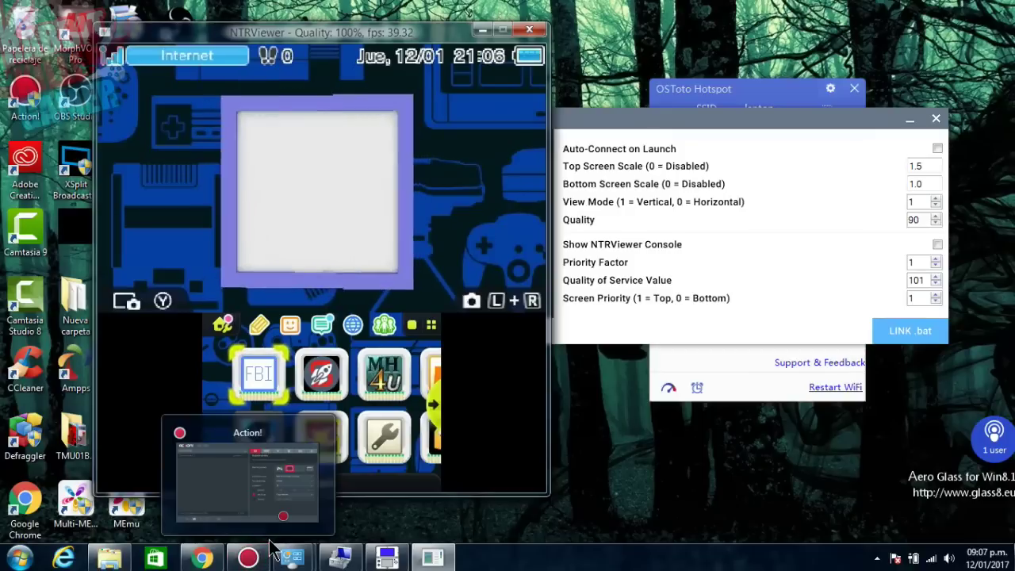